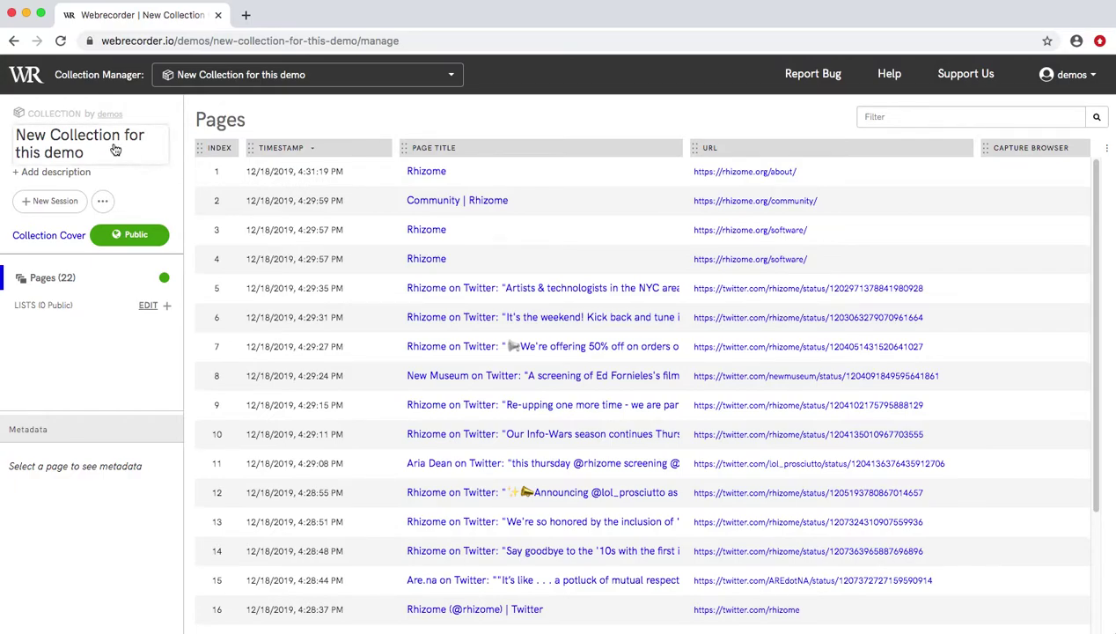
Append ' - 2' to the collection name, set the description to non-italic 'Collections are great!', and save.
click(115, 148)
click(592, 219)
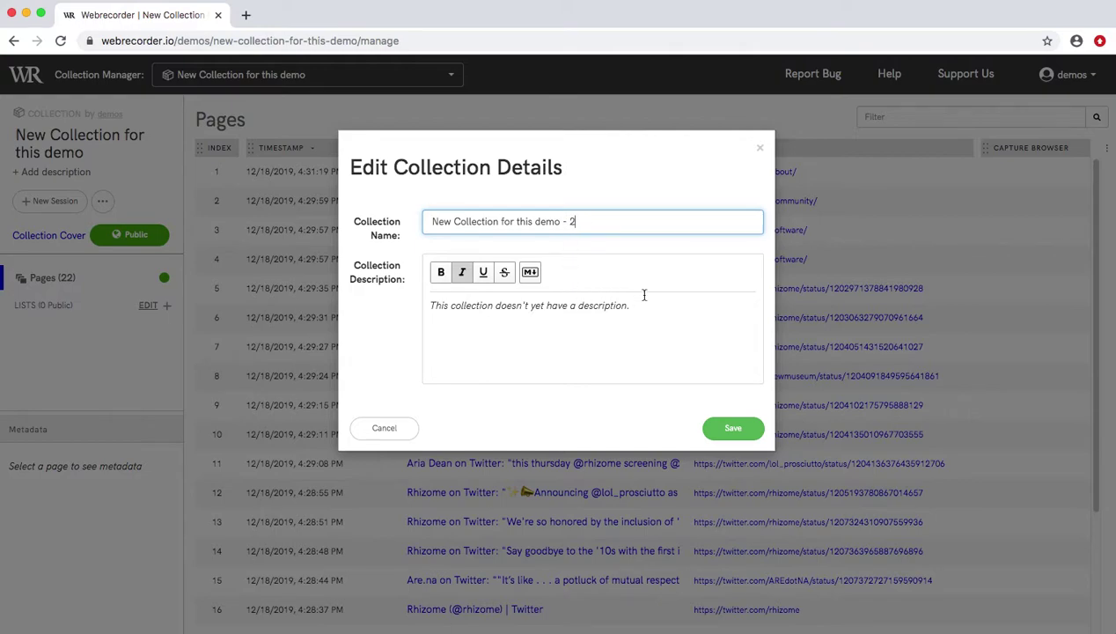
drag(637, 305, 360, 309)
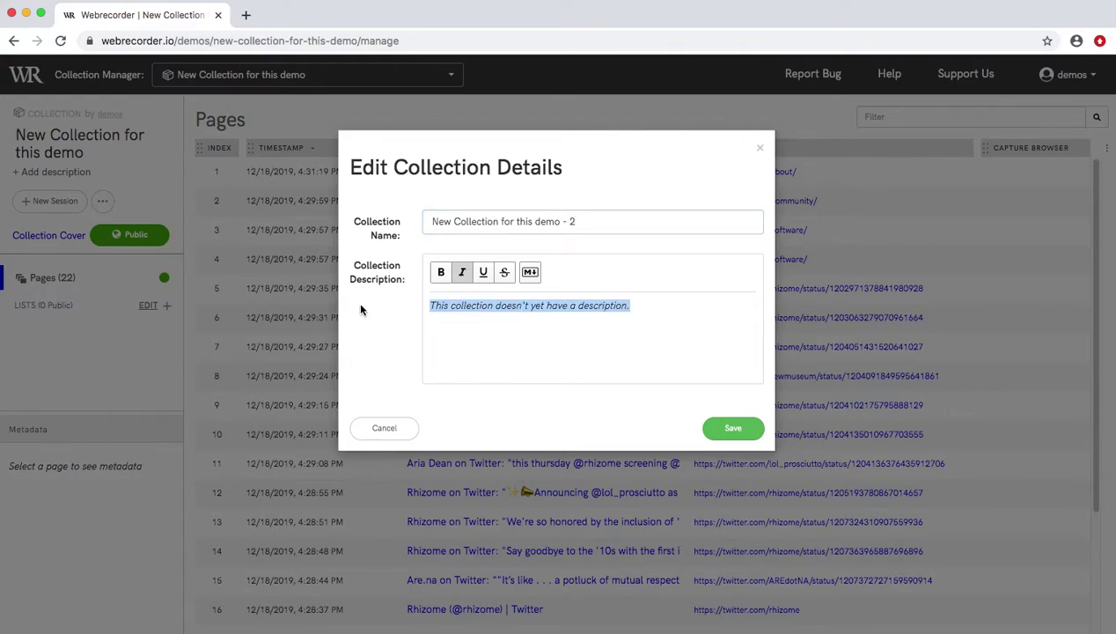
text(Collections )
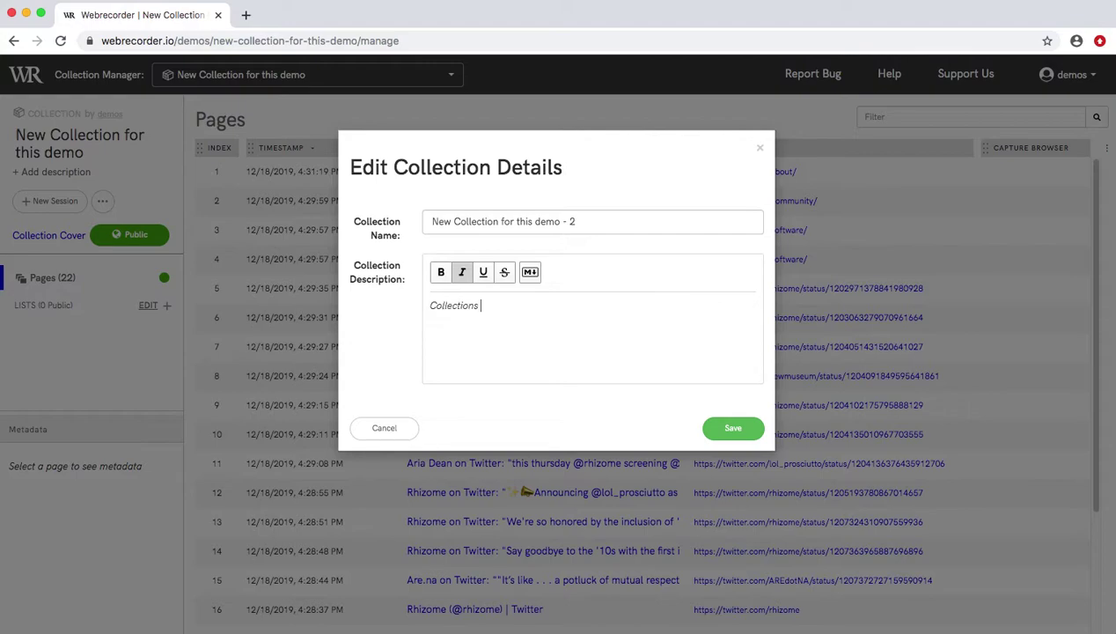
text(are great!)
triple_click(420, 308)
click(462, 272)
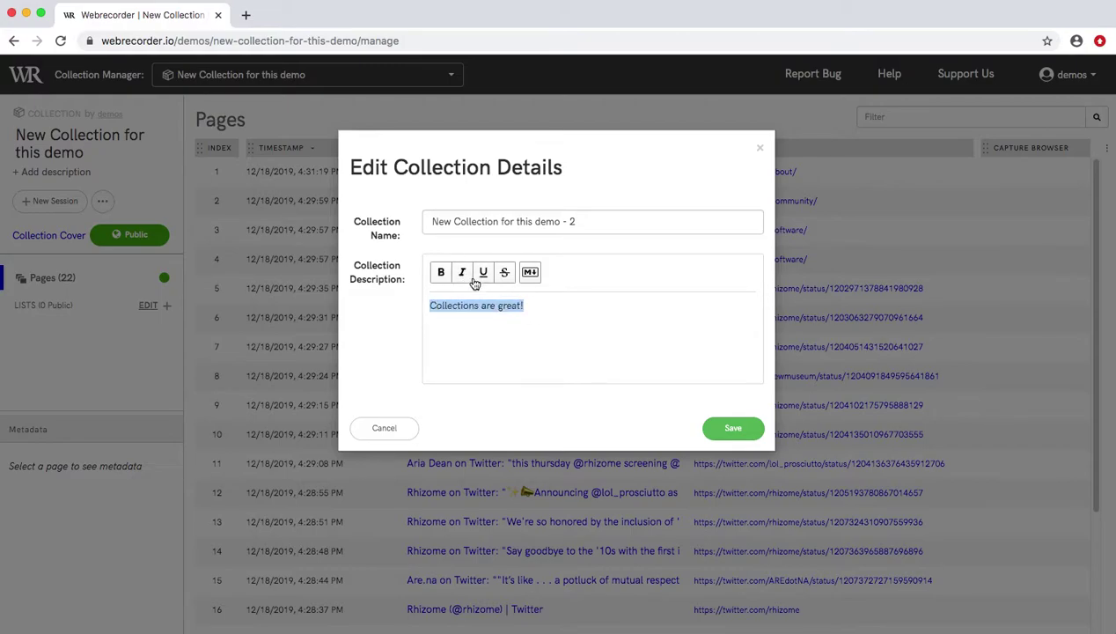
click(733, 428)
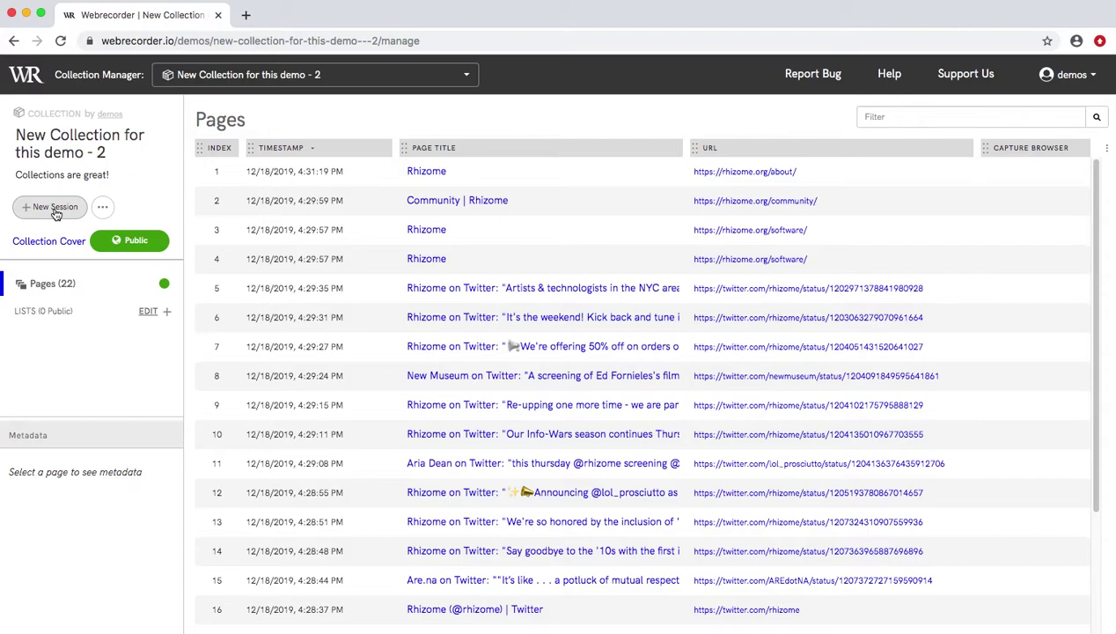
click(130, 240)
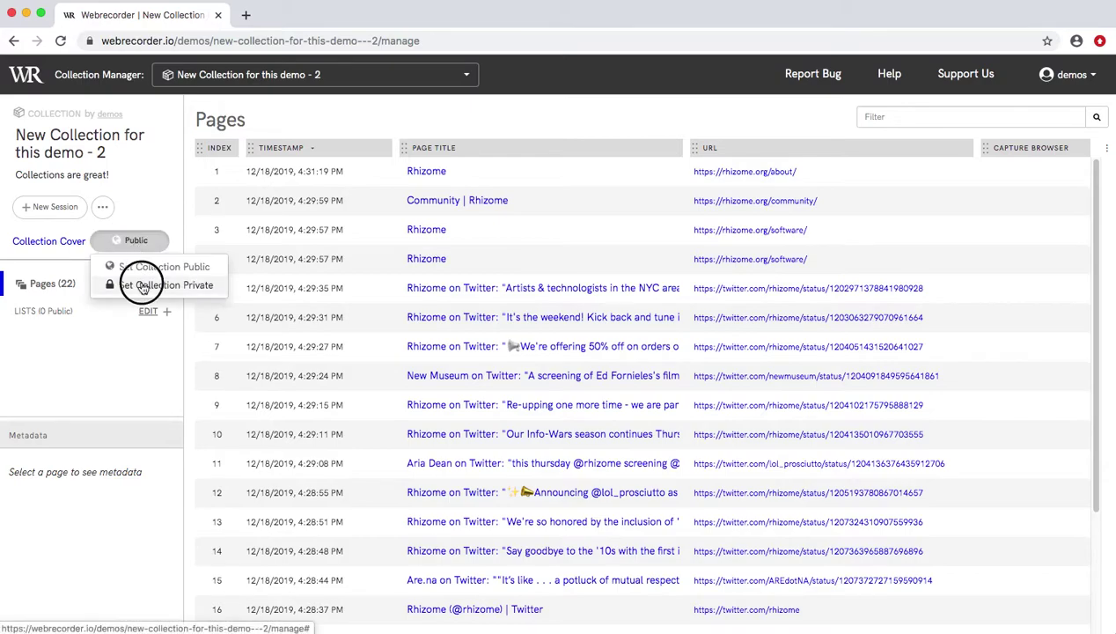
click(121, 281)
click(141, 241)
click(148, 262)
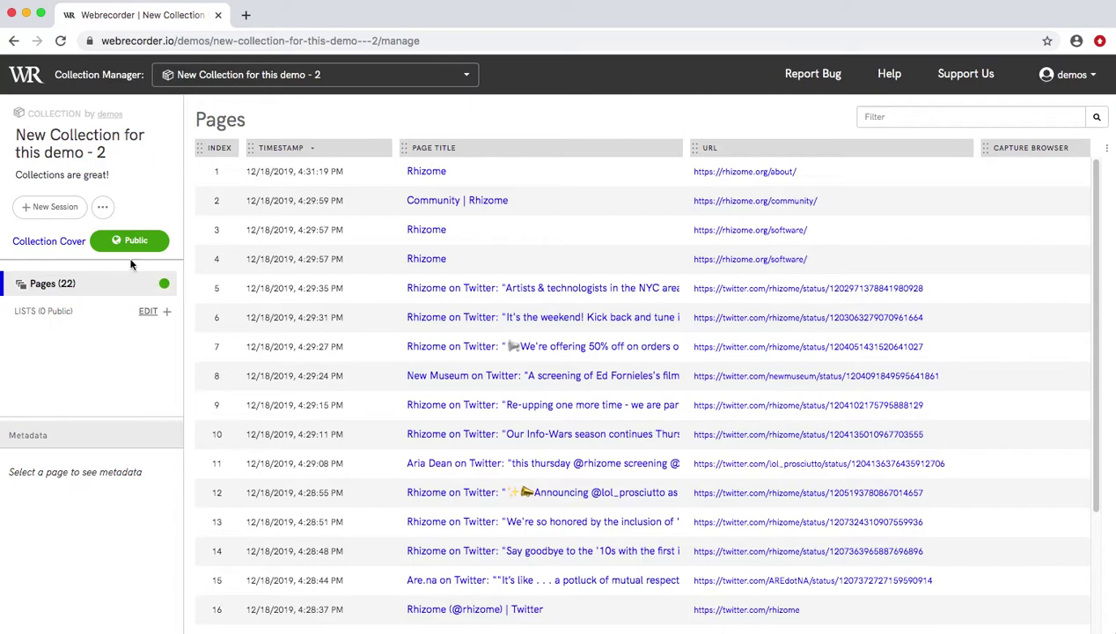
scroll(397, 325, down, 4)
scroll(398, 327, up, 4)
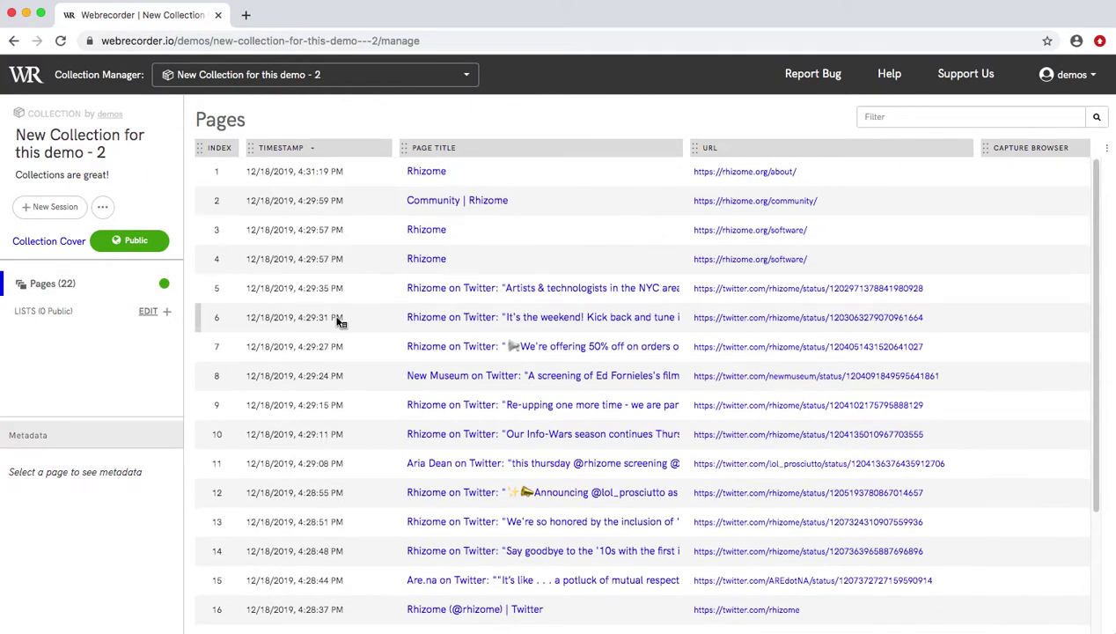
Add the lists 'twitter' and 'rhizome 1' from the + button next to Lists.
click(167, 311)
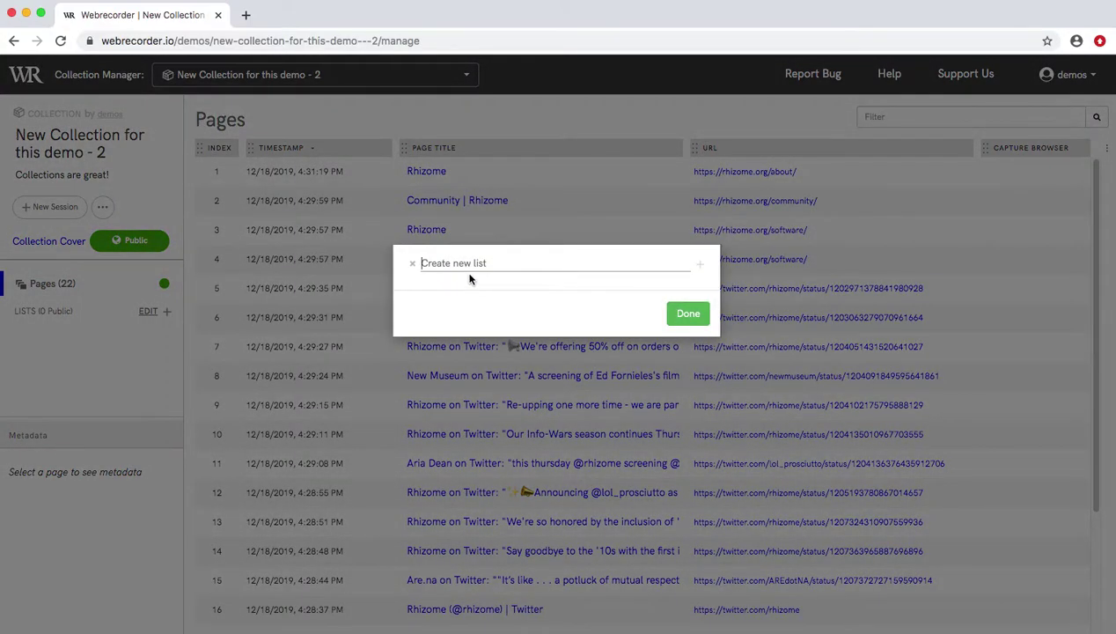
text(twitter)
click(701, 264)
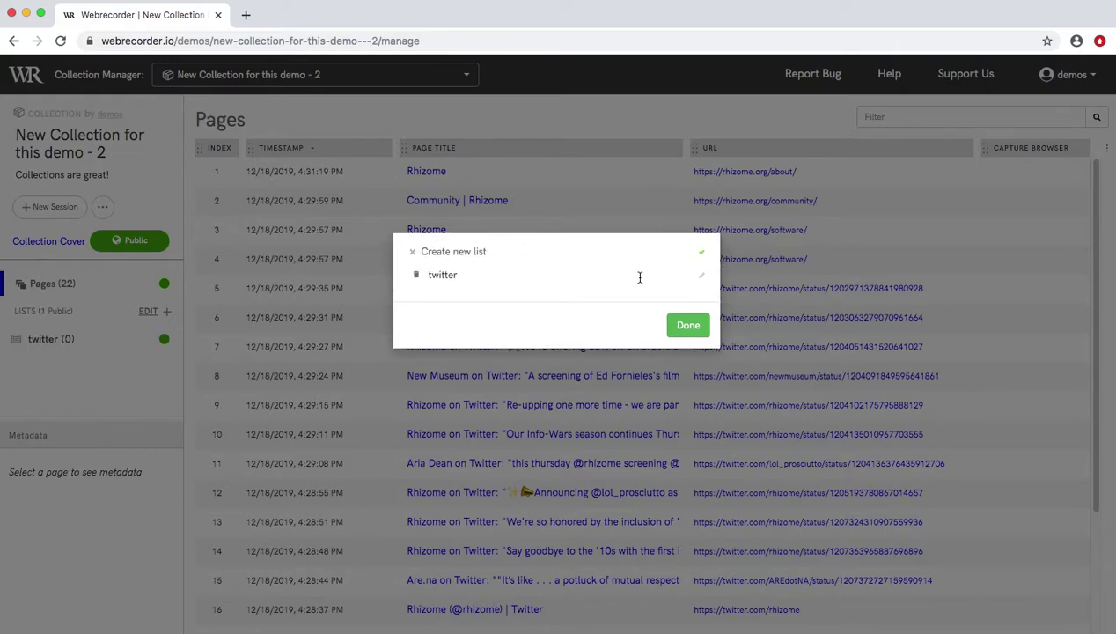
click(573, 249)
text(r)
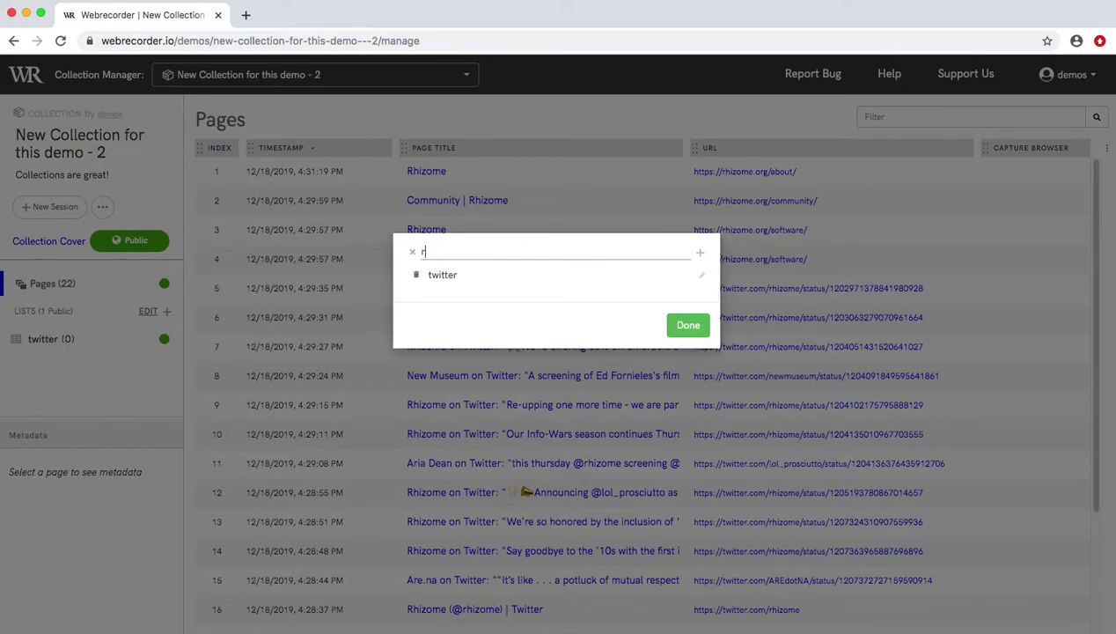
text(hizome 1)
click(684, 328)
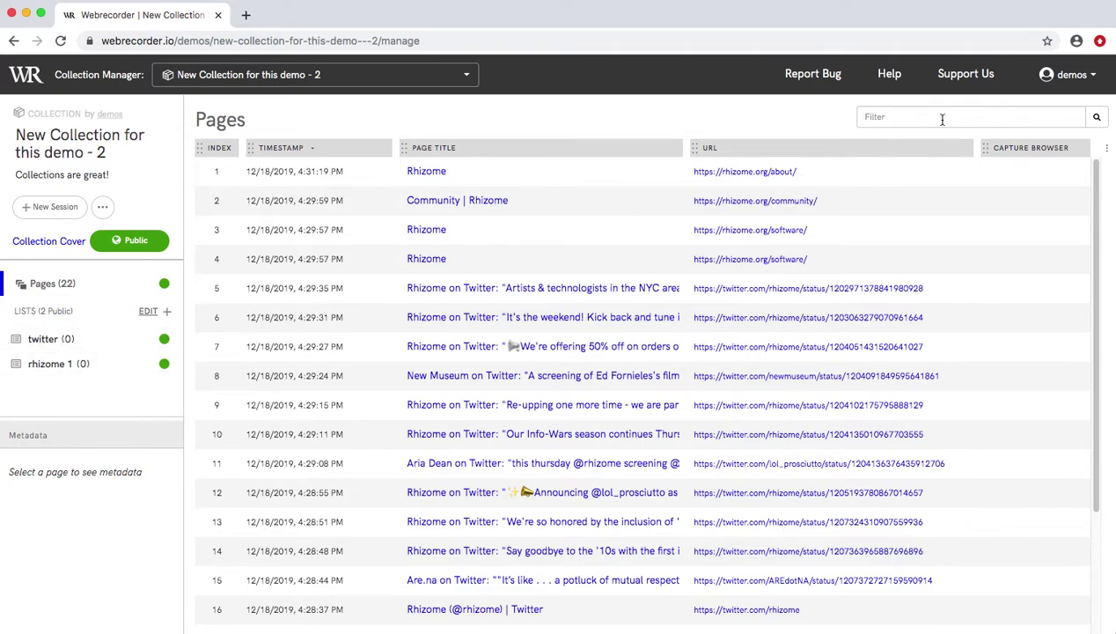
Filter pages by 'twit', drag all 13 matching pages onto the twitter list, and open it.
click(902, 116)
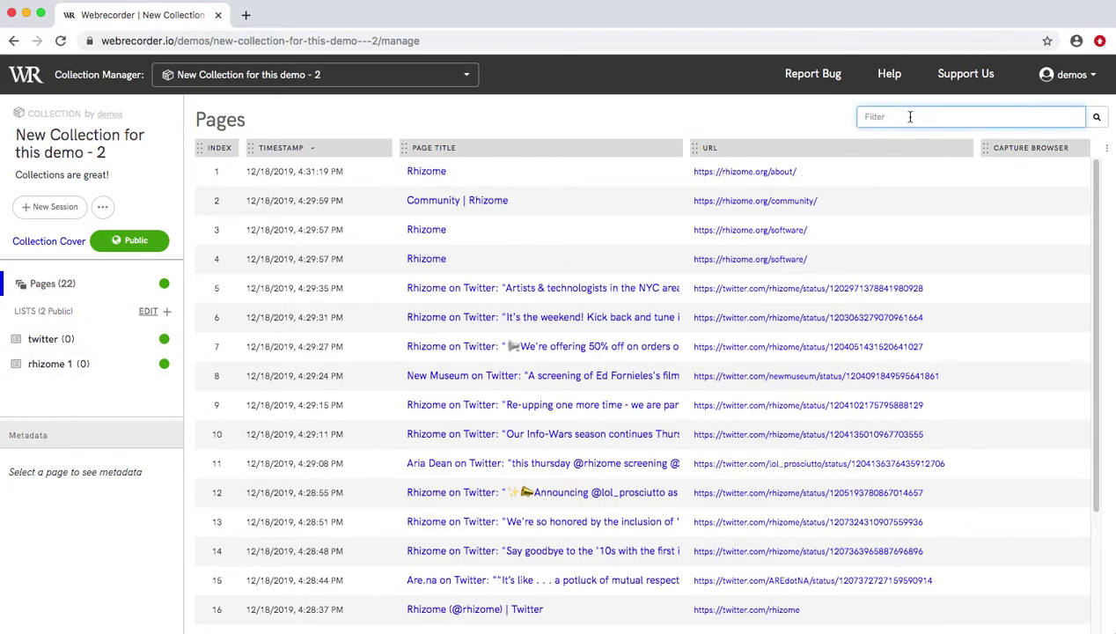
text(twitter)
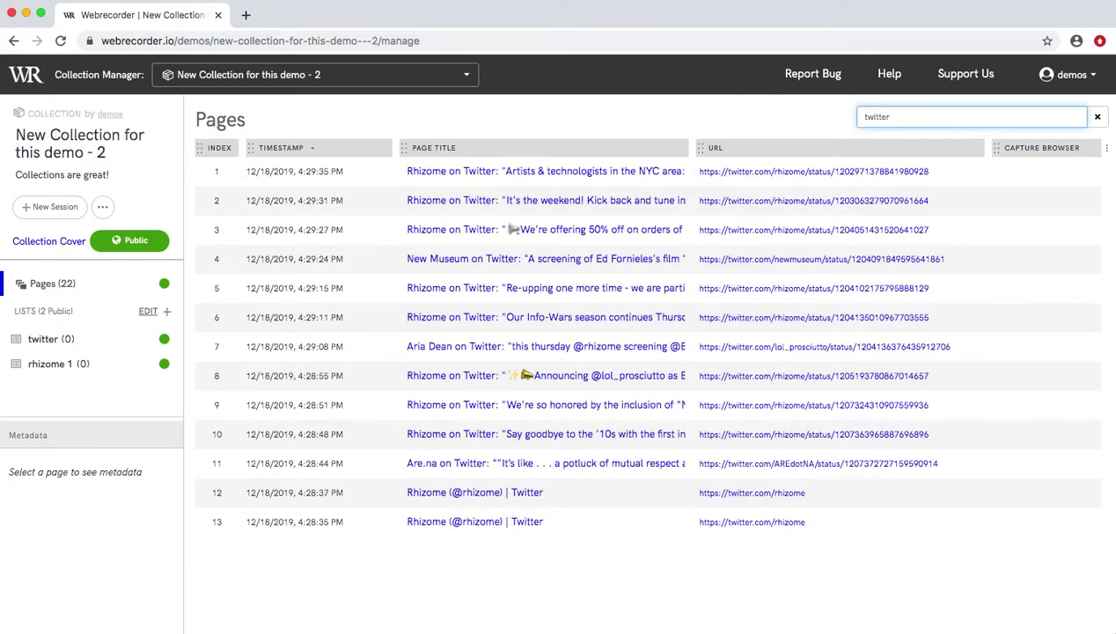
click(357, 179)
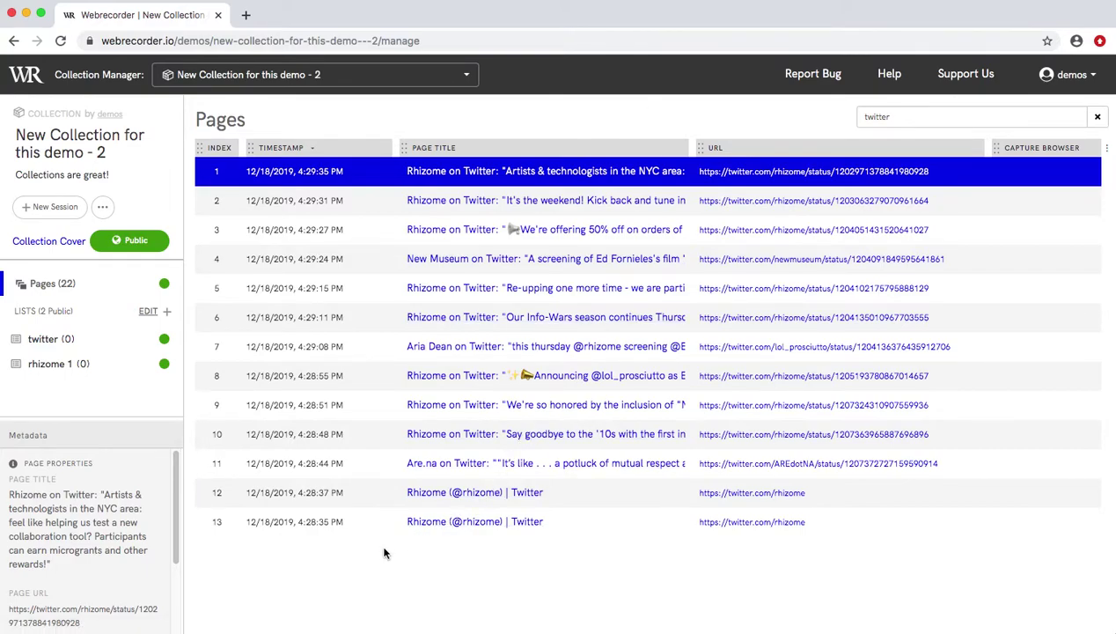
shift+click(373, 522)
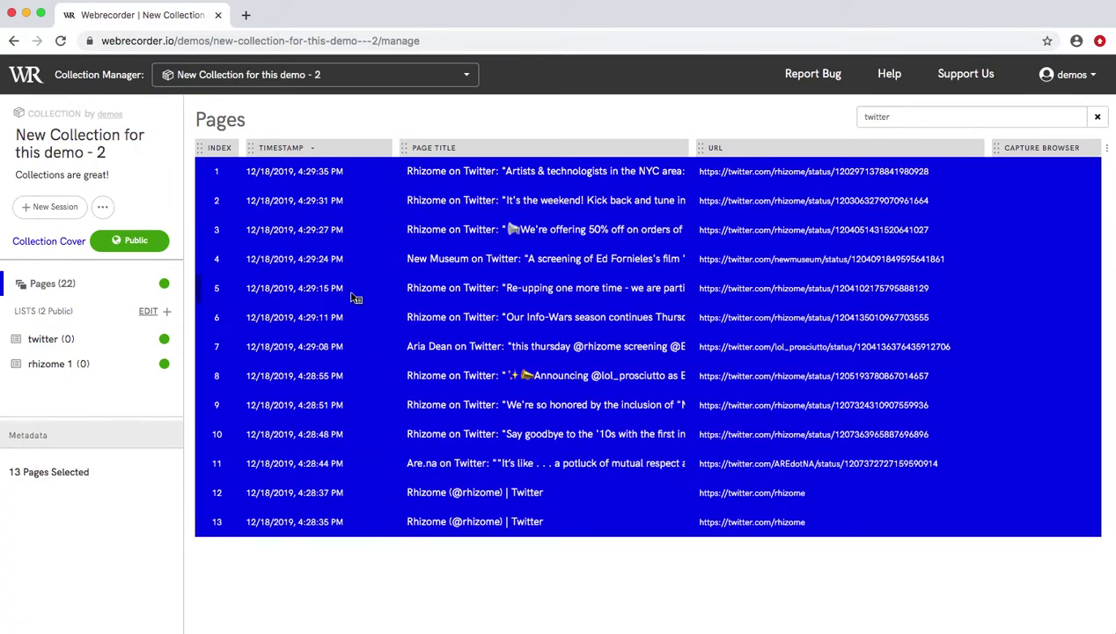
drag(357, 310, 46, 343)
click(46, 343)
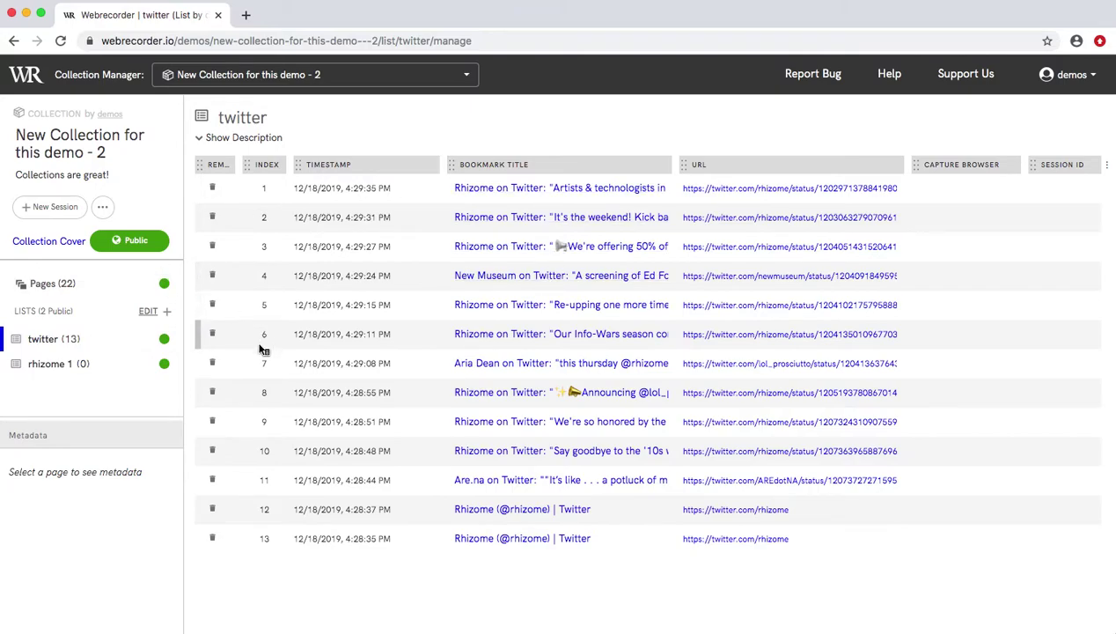
Reopen the twitter list and select its second bookmark, the weekend podcast tweet.
click(53, 284)
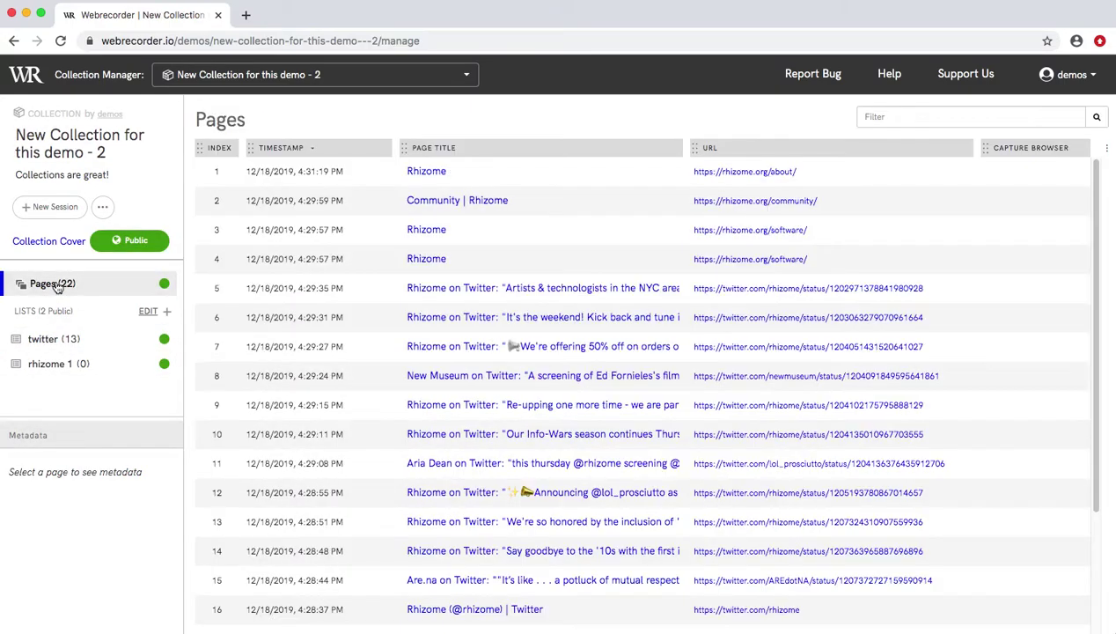
scroll(537, 317, down, 3)
scroll(546, 334, up, 3)
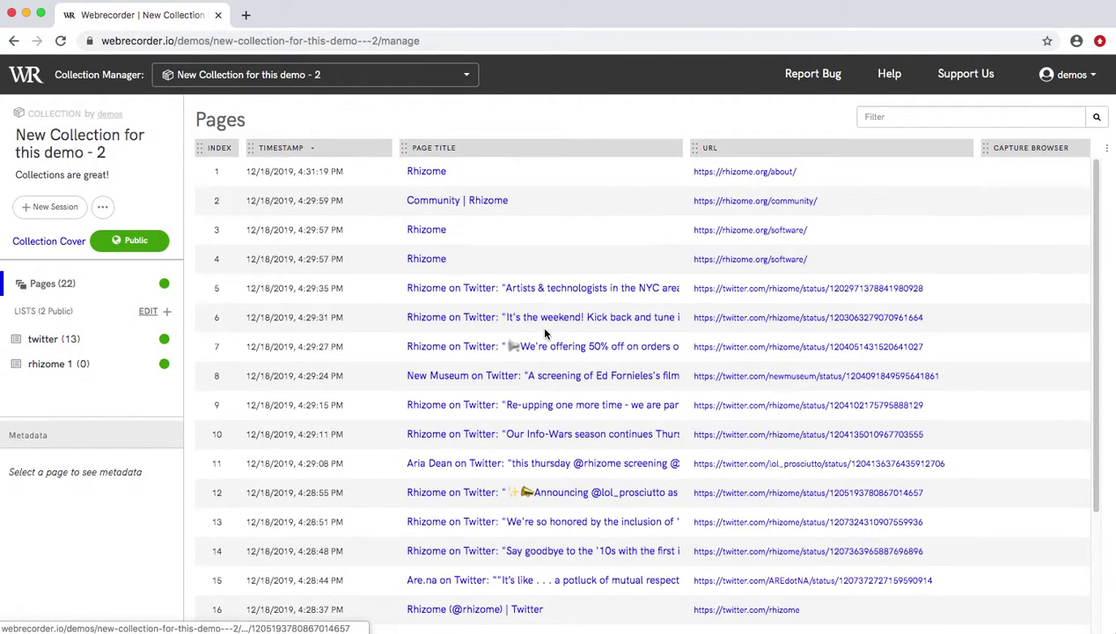
click(42, 343)
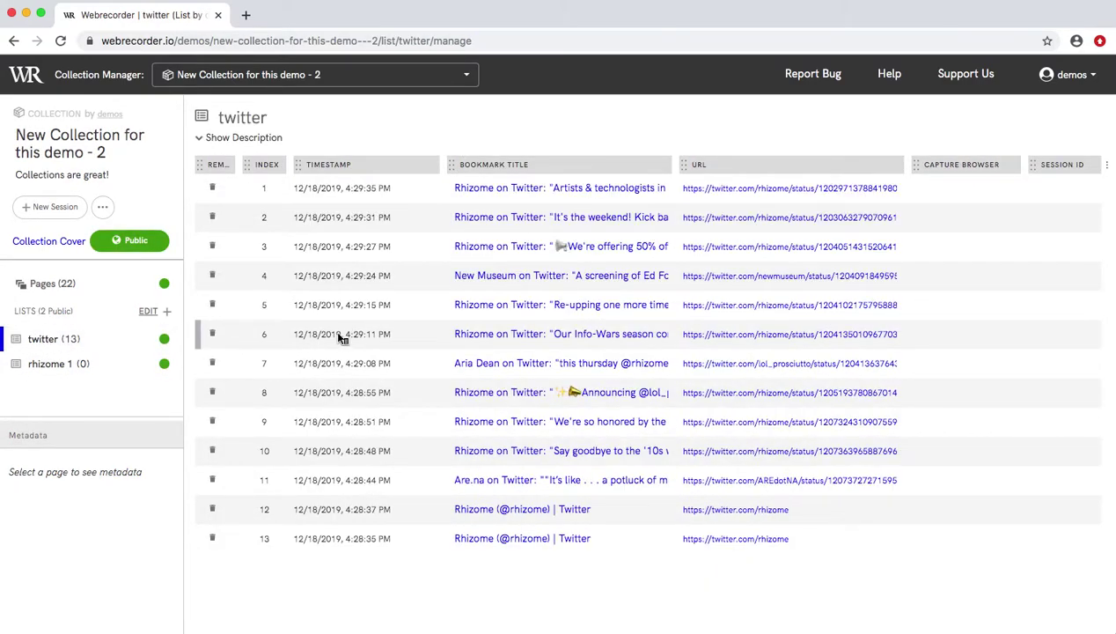
click(75, 342)
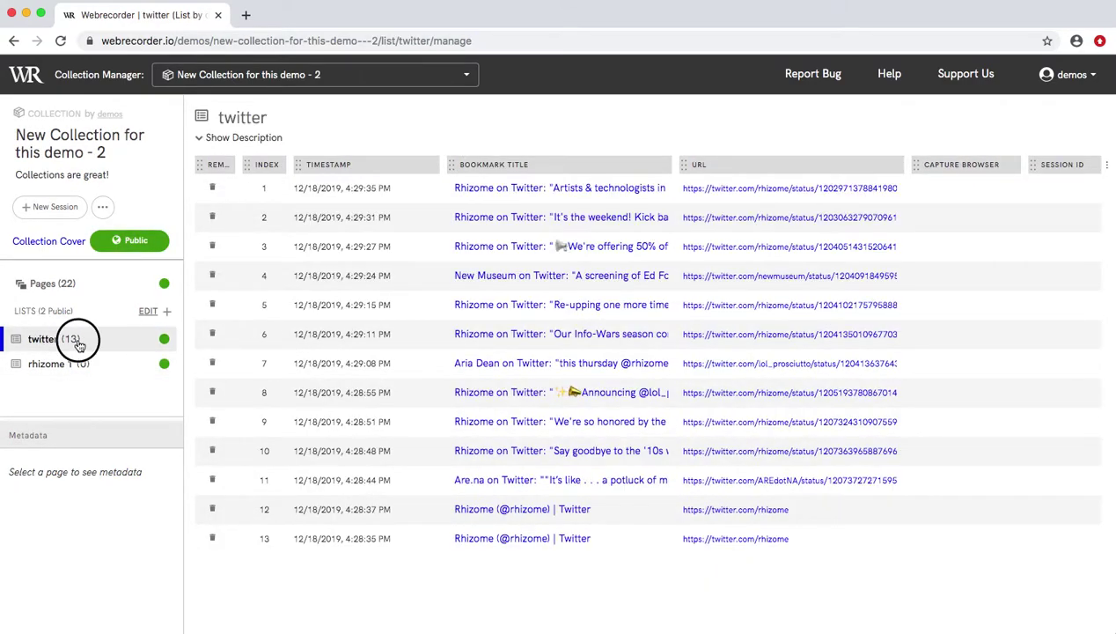
click(956, 225)
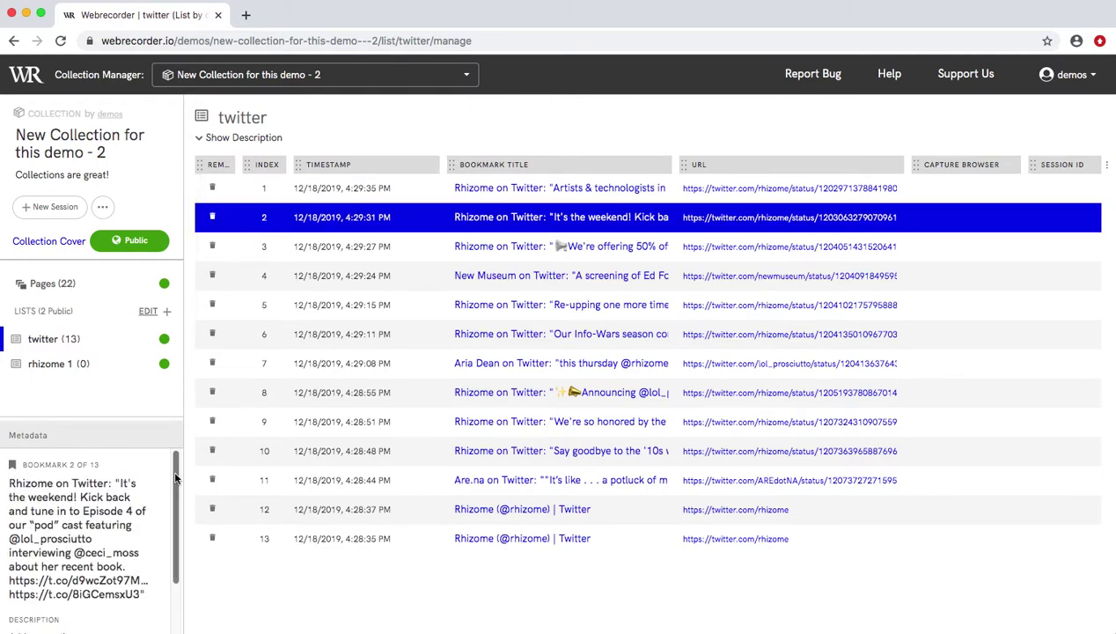
Add the annotation 'notes here! :)' to the bookmark and save it.
drag(174, 483, 169, 533)
click(62, 567)
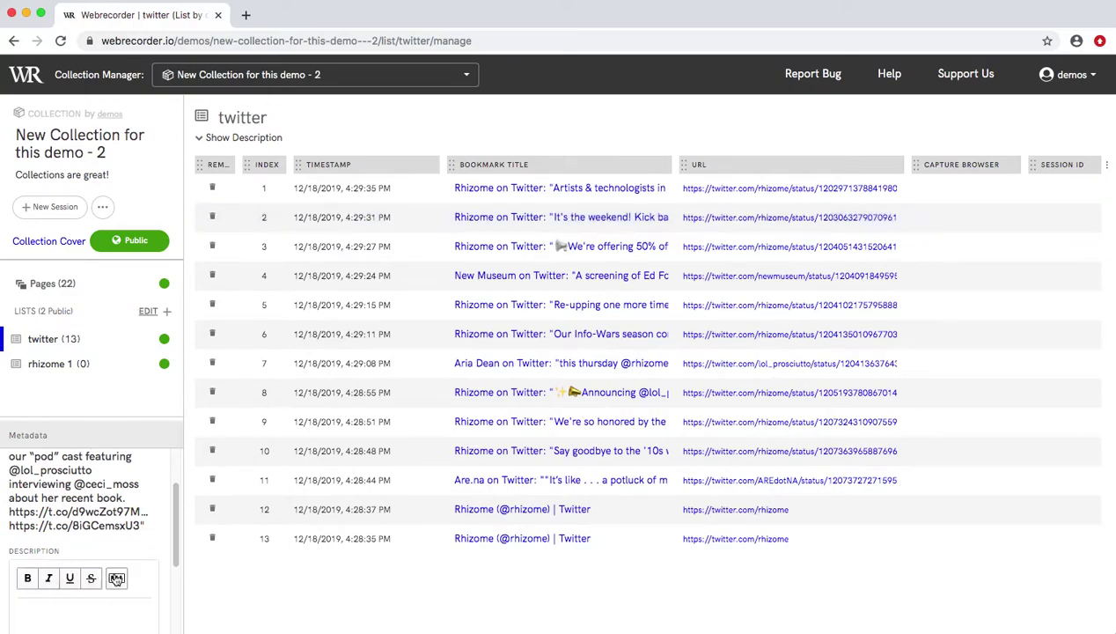
scroll(105, 599, down, 2)
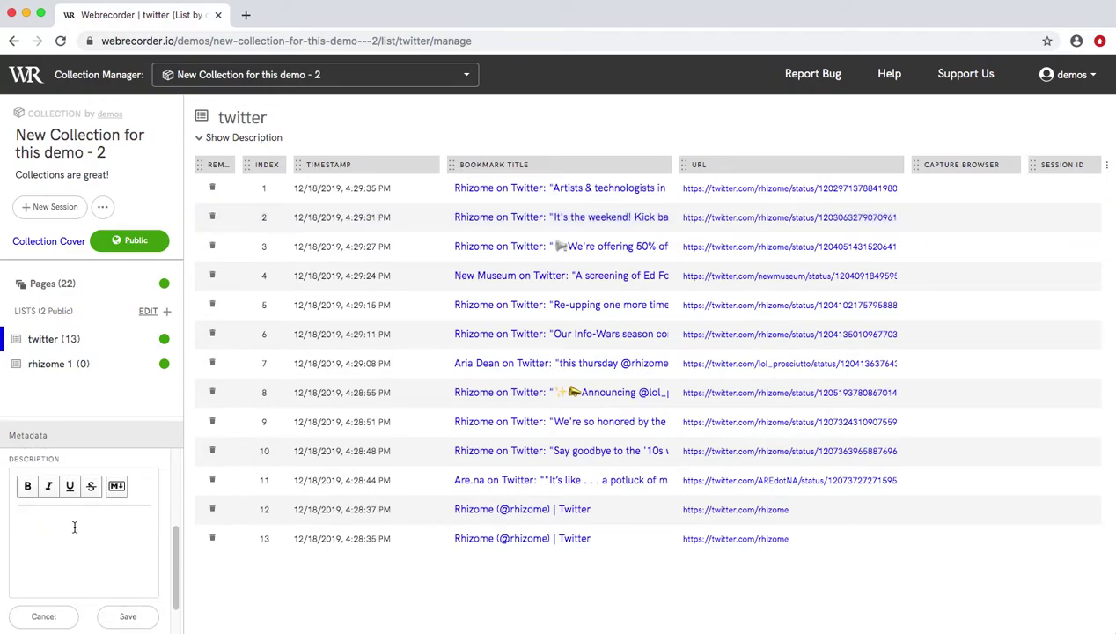
text(notes here! :))
click(135, 621)
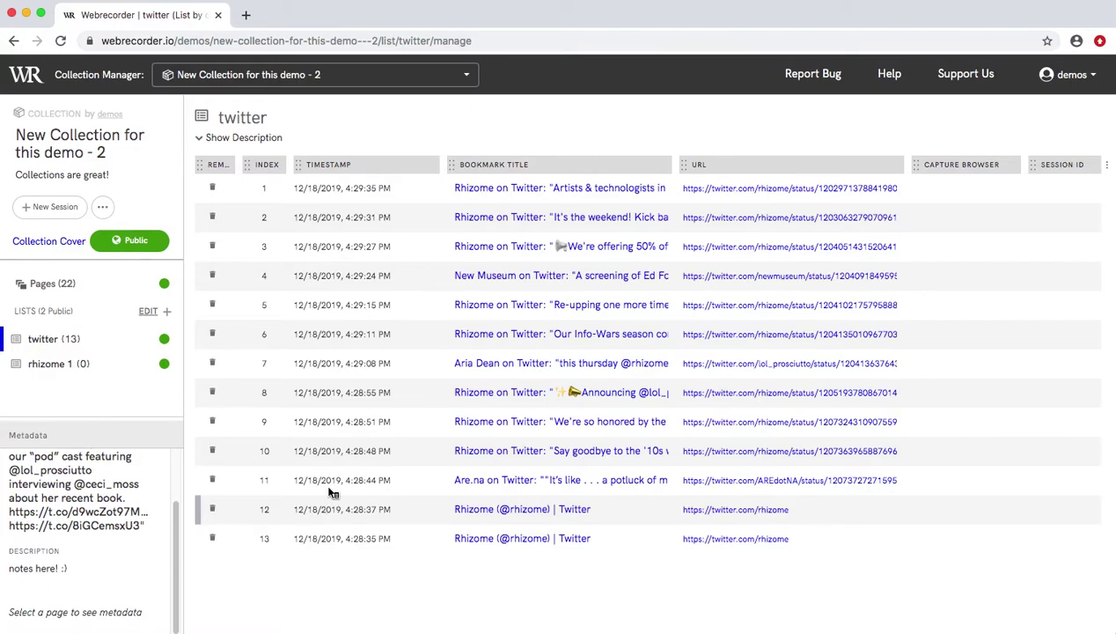
click(213, 364)
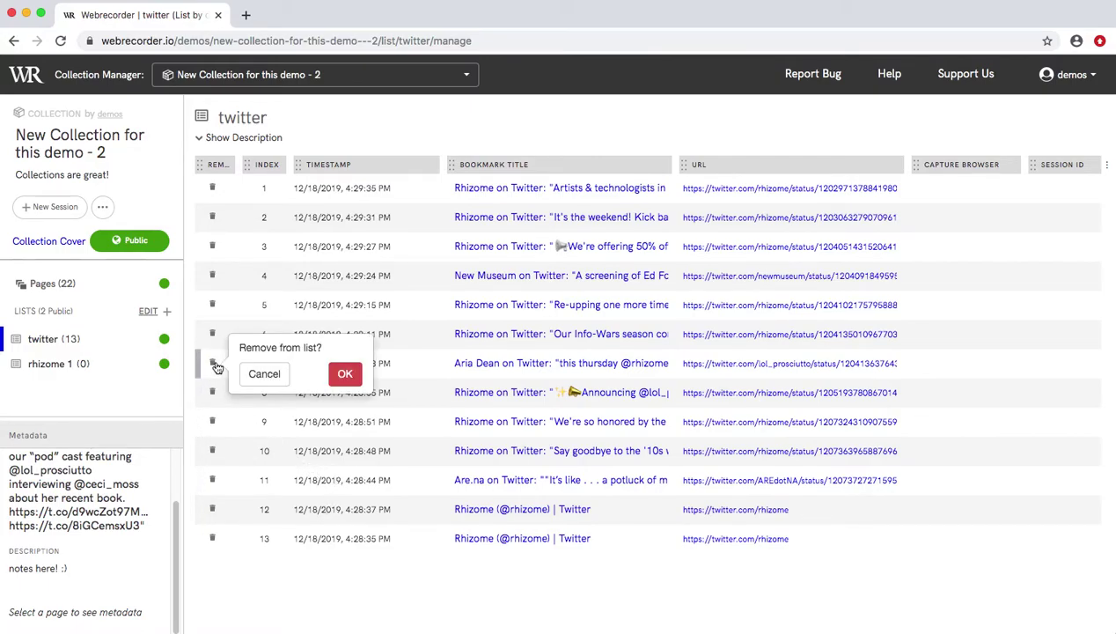
Cancel the bookmark removal, toggle the twitter list private then public, and view the Collection Cover.
click(267, 377)
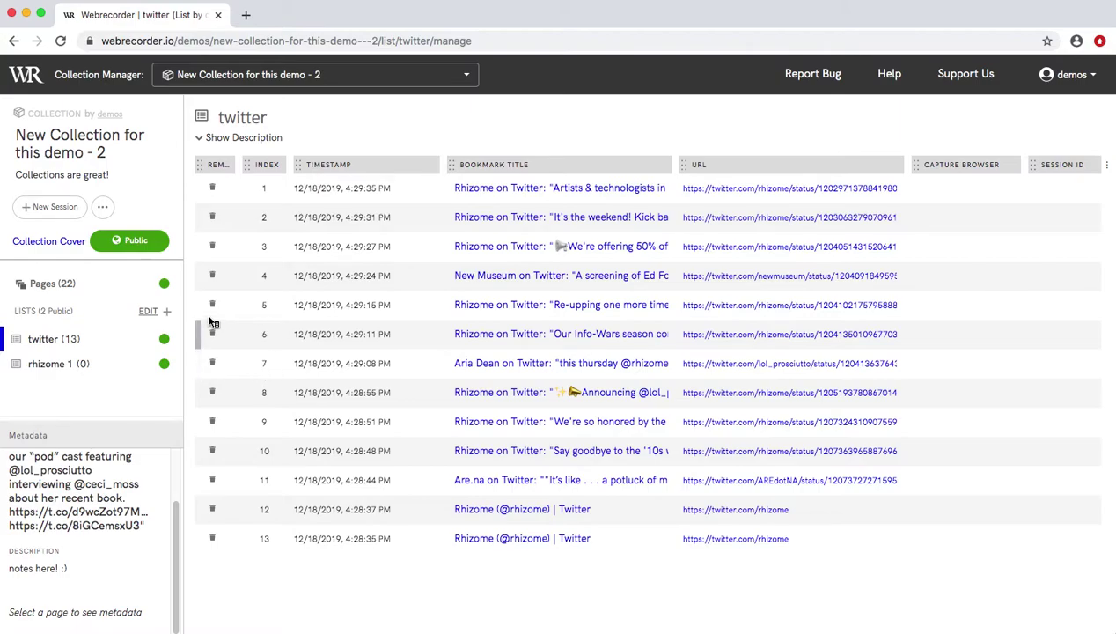
click(168, 342)
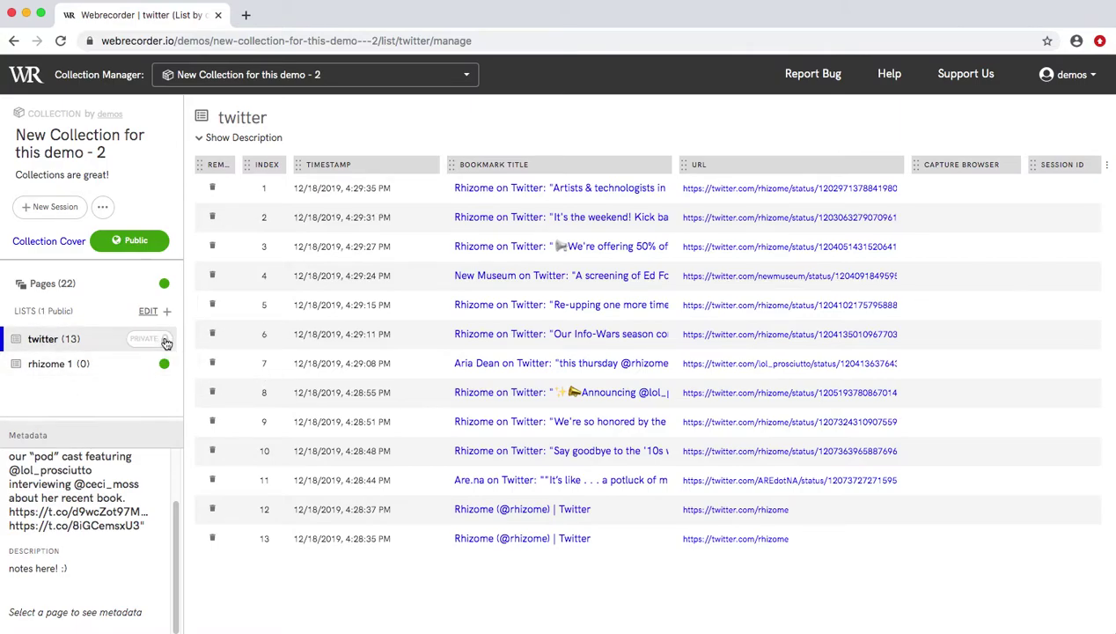
click(167, 342)
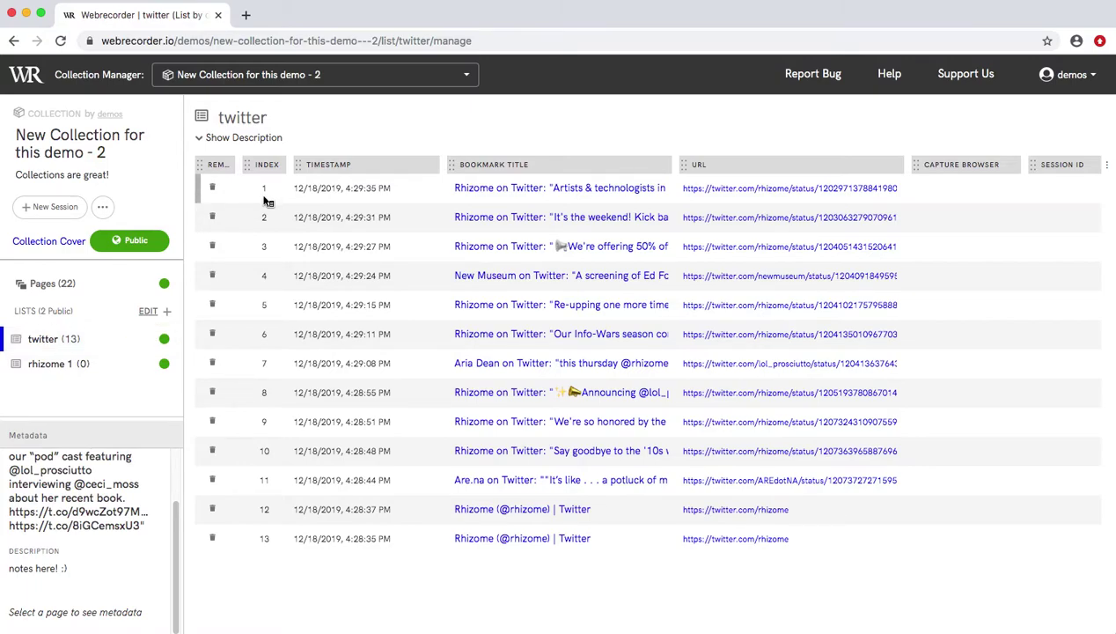
click(48, 241)
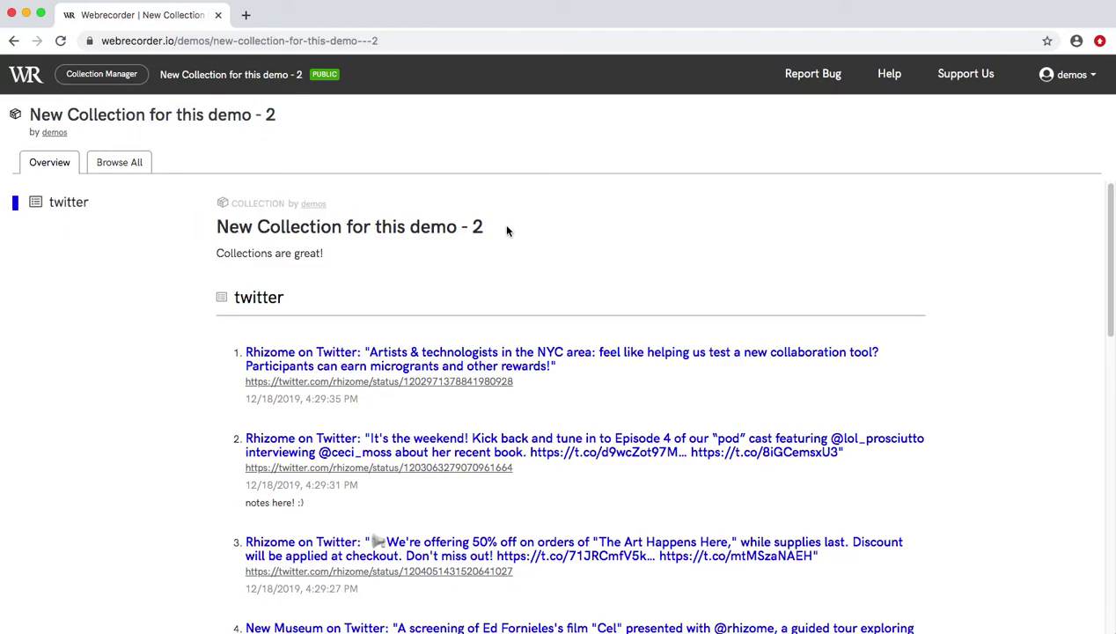
Review the cover page's twitter list, switch to Browse All, then return to the collection manager.
scroll(356, 278, down, 3)
scroll(366, 291, up, 3)
scroll(373, 369, down, 10)
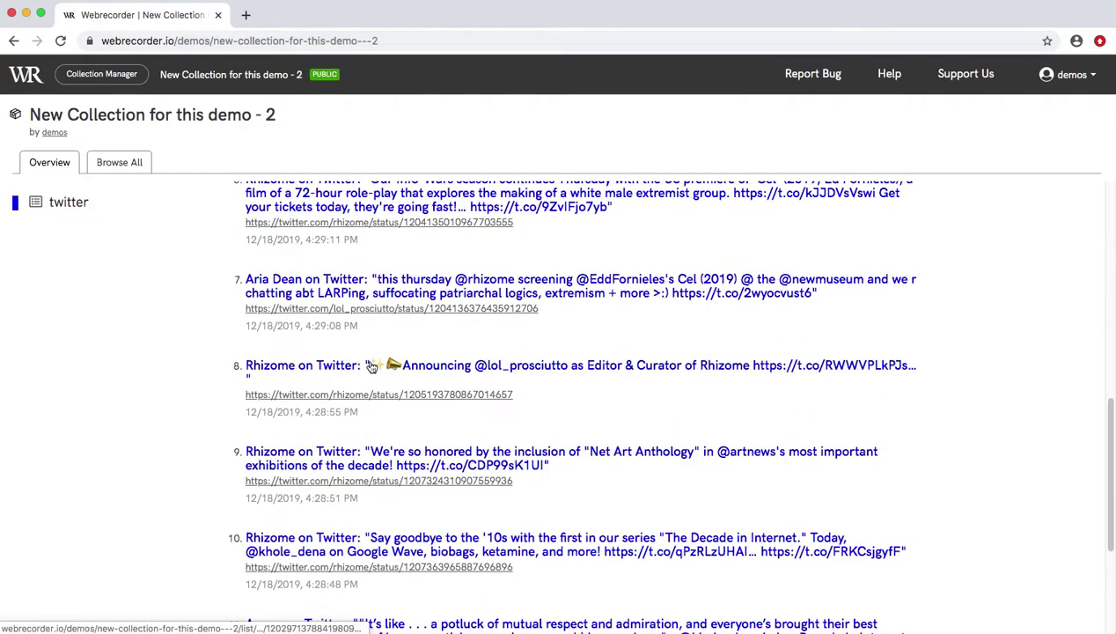
scroll(371, 367, up, 10)
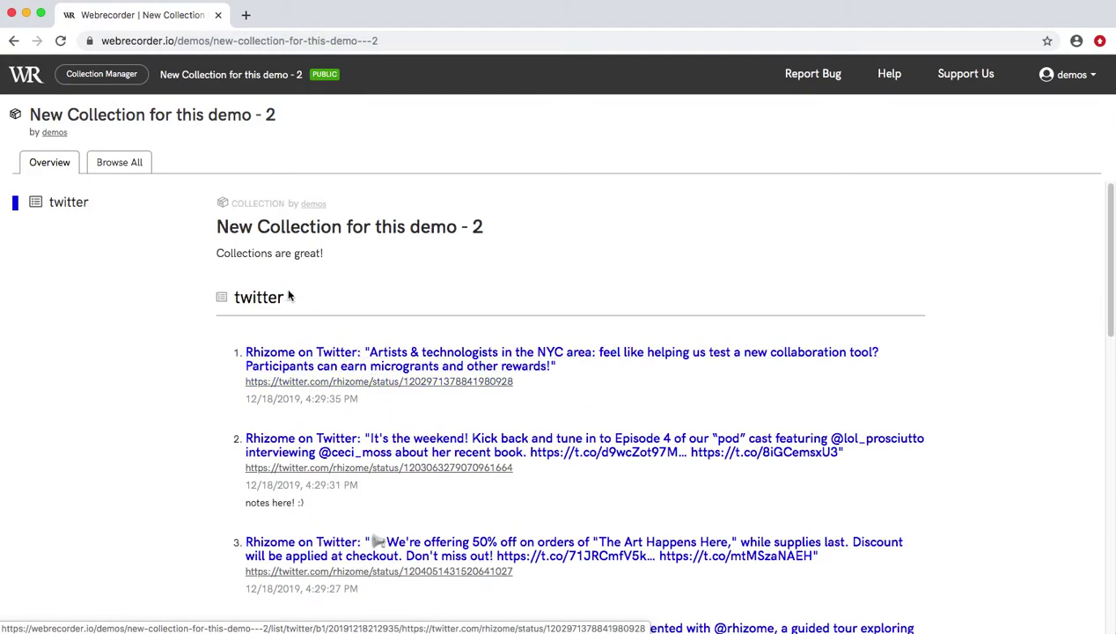
click(128, 163)
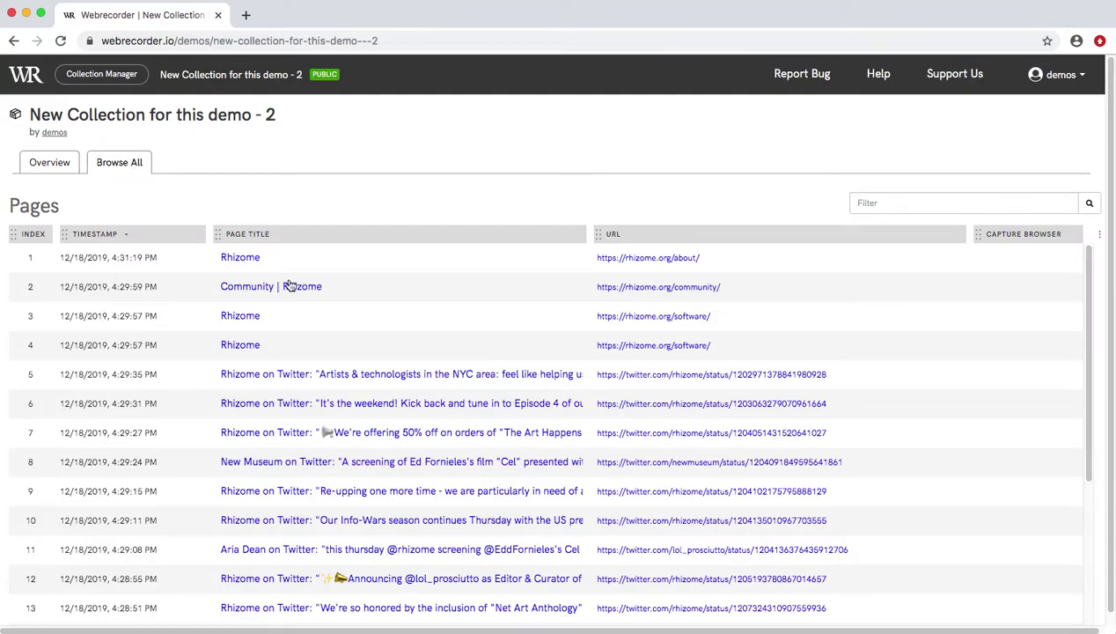
scroll(374, 431, down, 5)
scroll(376, 431, up, 5)
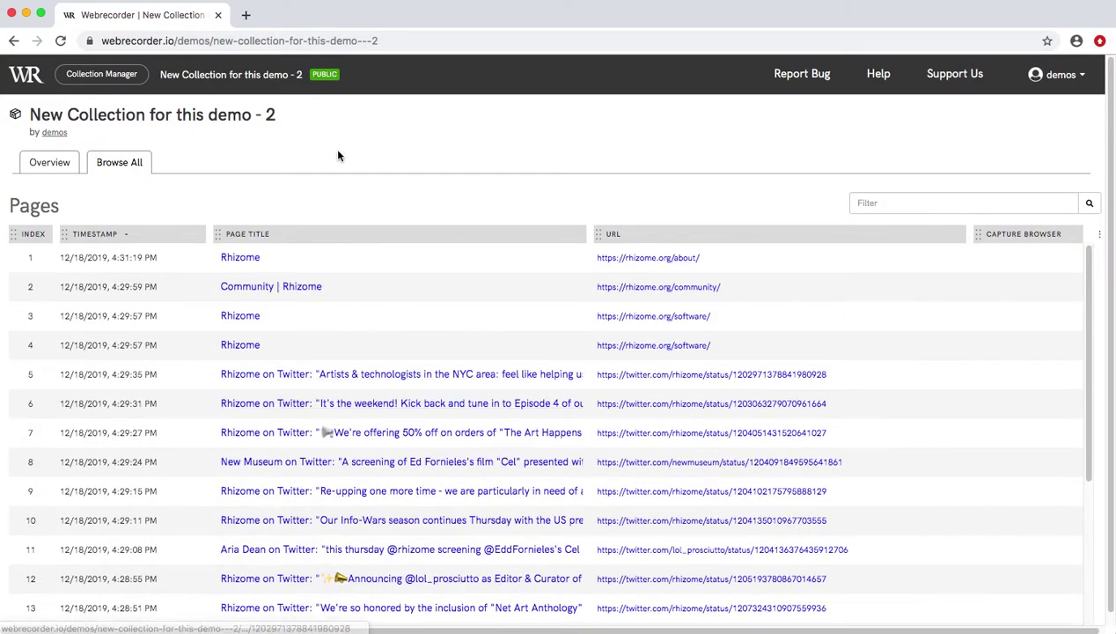
click(116, 76)
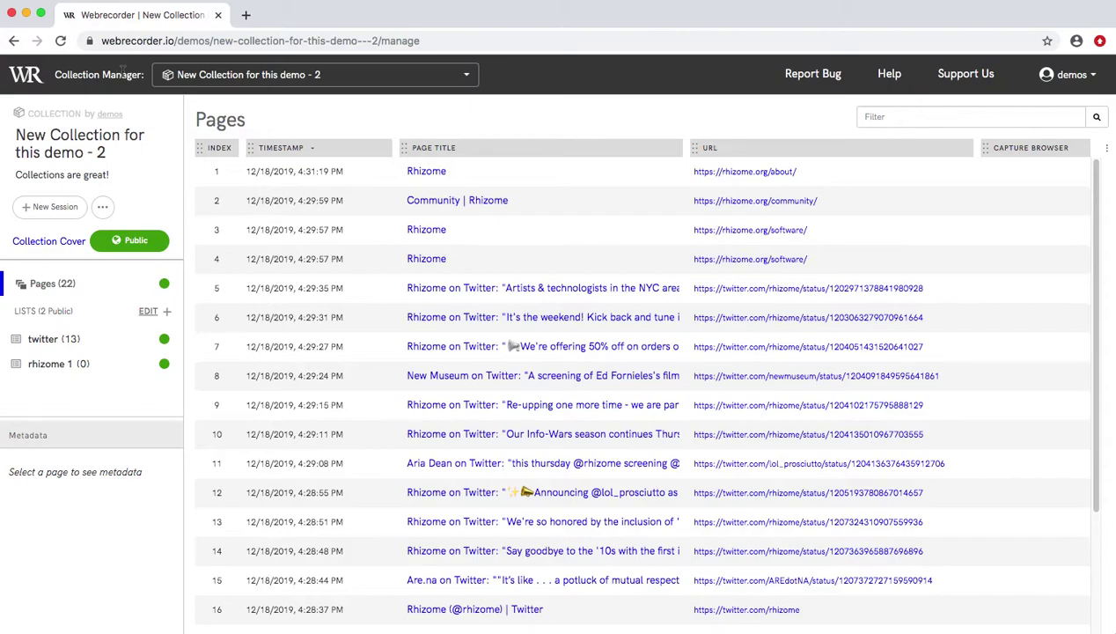
Visit the cover page again, go back to the collection manager, and open the '...' options menu.
click(48, 241)
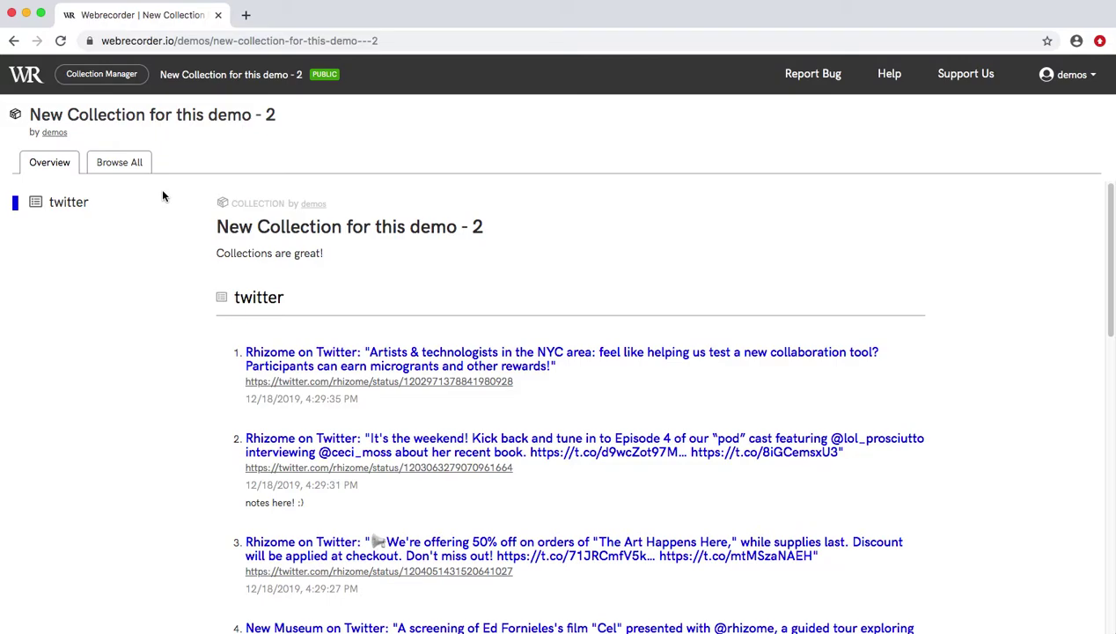
click(118, 81)
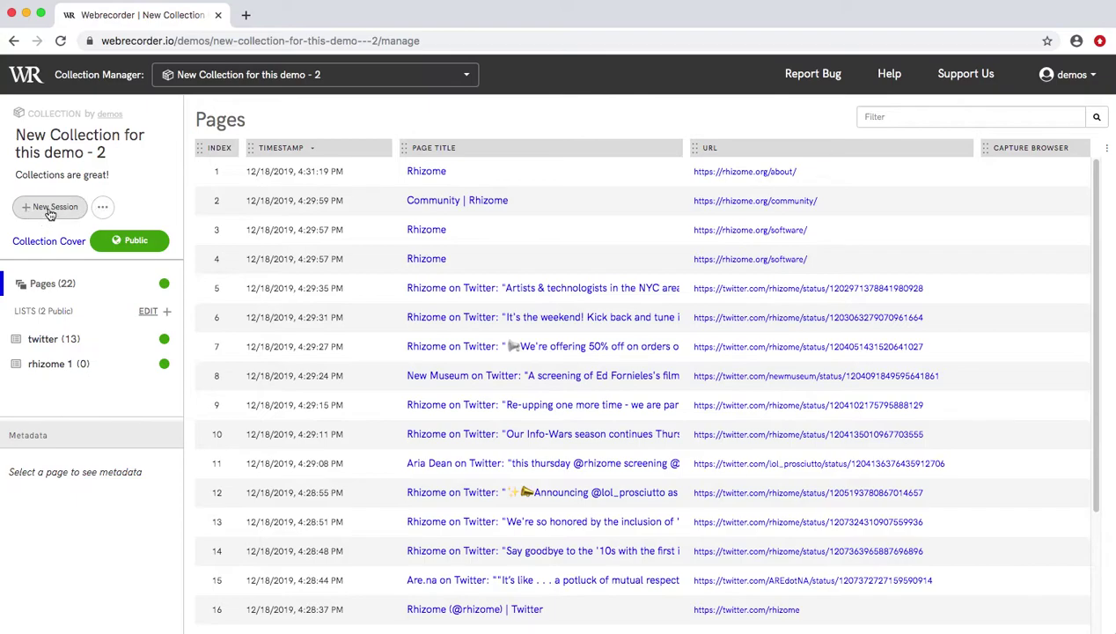
click(103, 210)
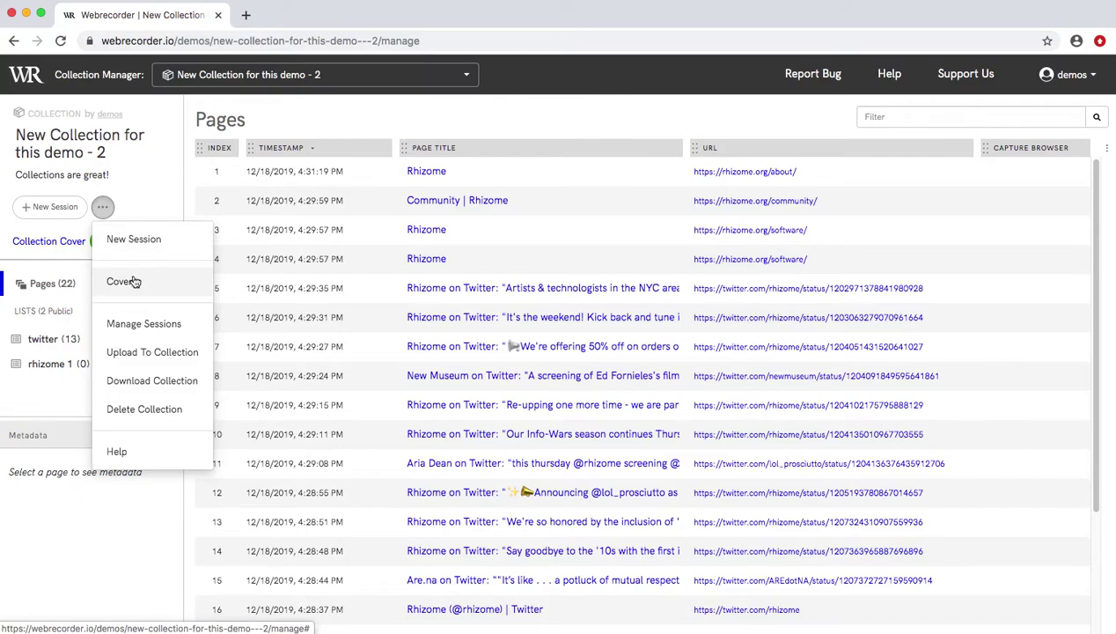
Choose Manage Sessions from the collection's options menu.
click(143, 326)
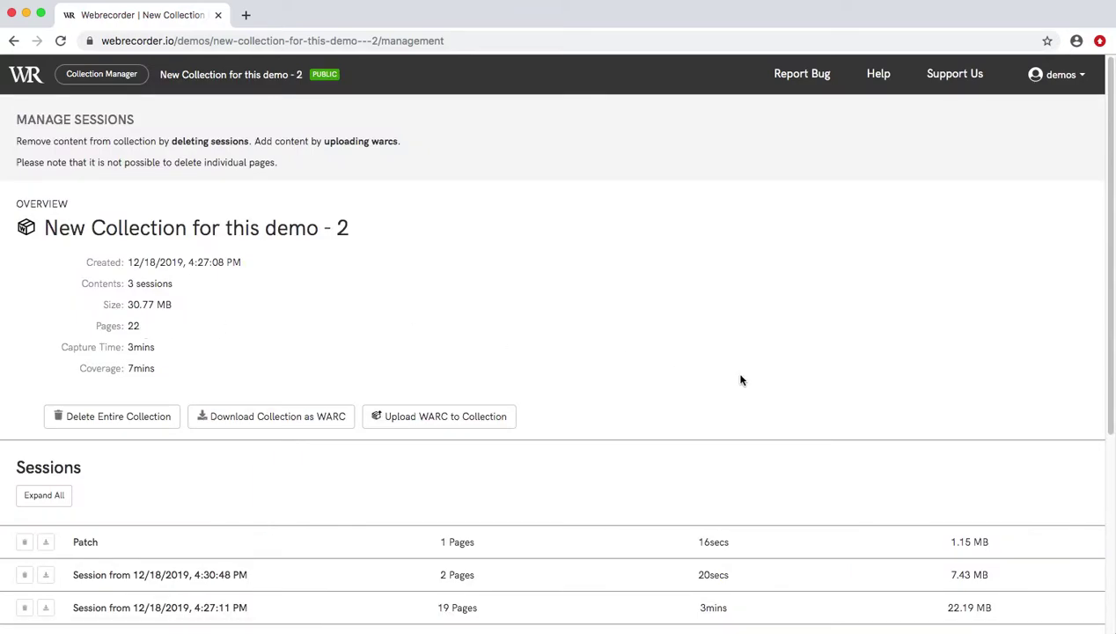
Expand the Patch, 4:30:48 PM and 4:27:11 PM sessions to list their captured pages.
scroll(738, 381, down, 3)
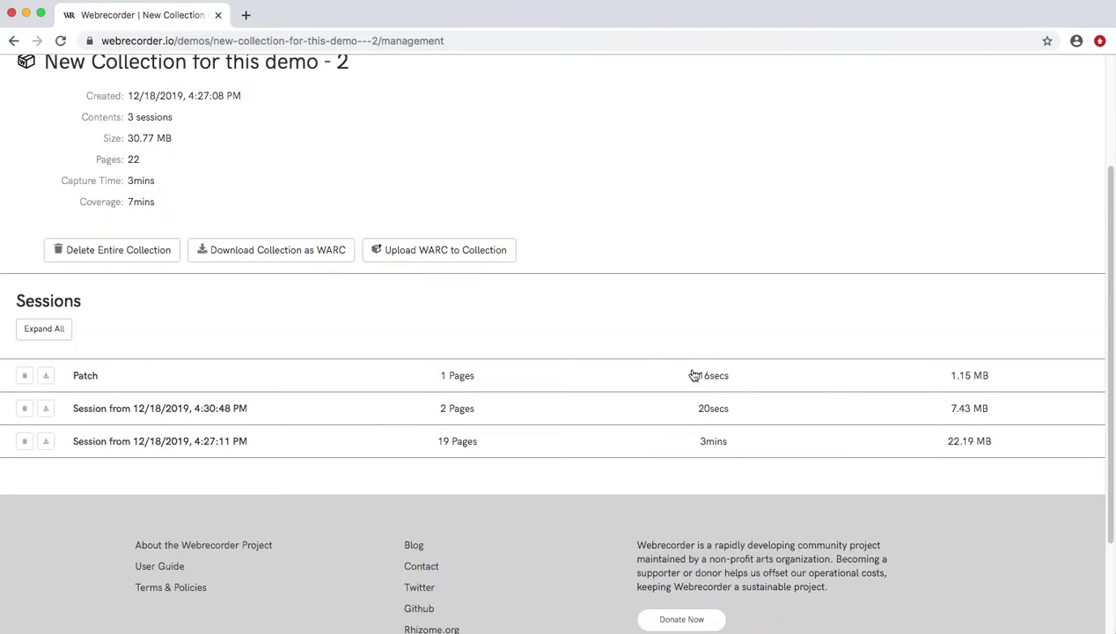
click(355, 379)
scroll(379, 404, down, 3)
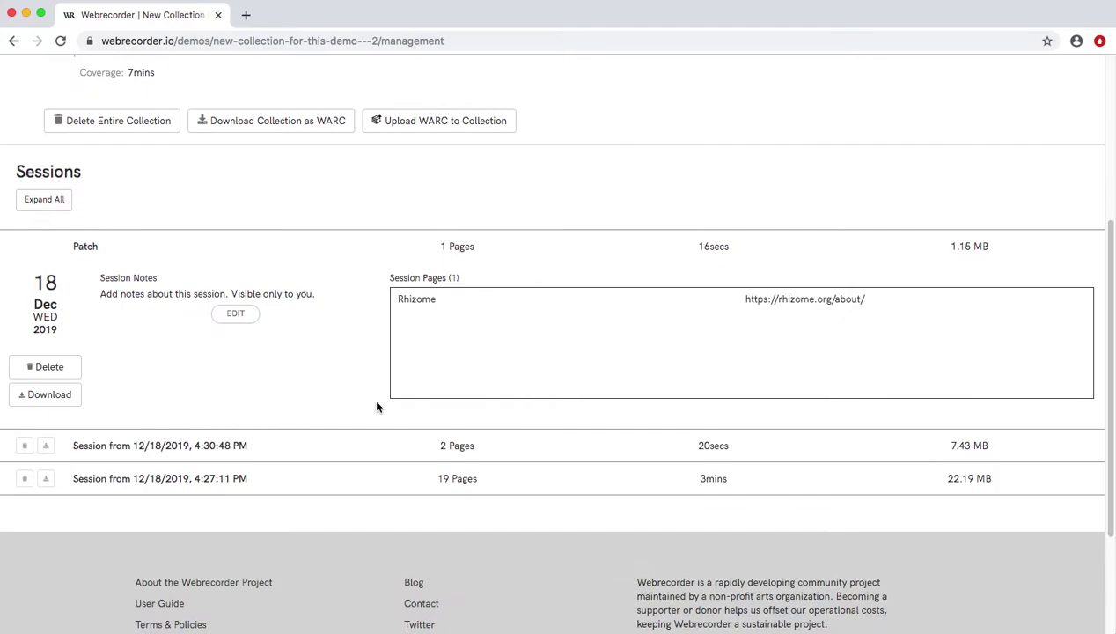
click(357, 379)
scroll(352, 378, down, 3)
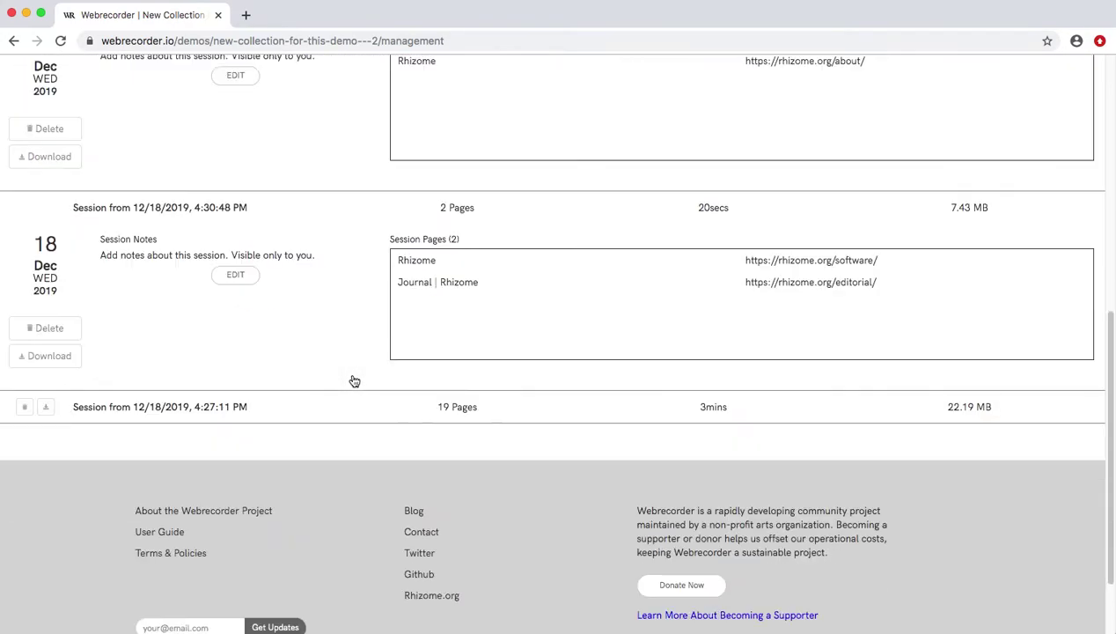
click(350, 420)
Open an empty notes editor for the Patch session.
scroll(347, 417, down, 5)
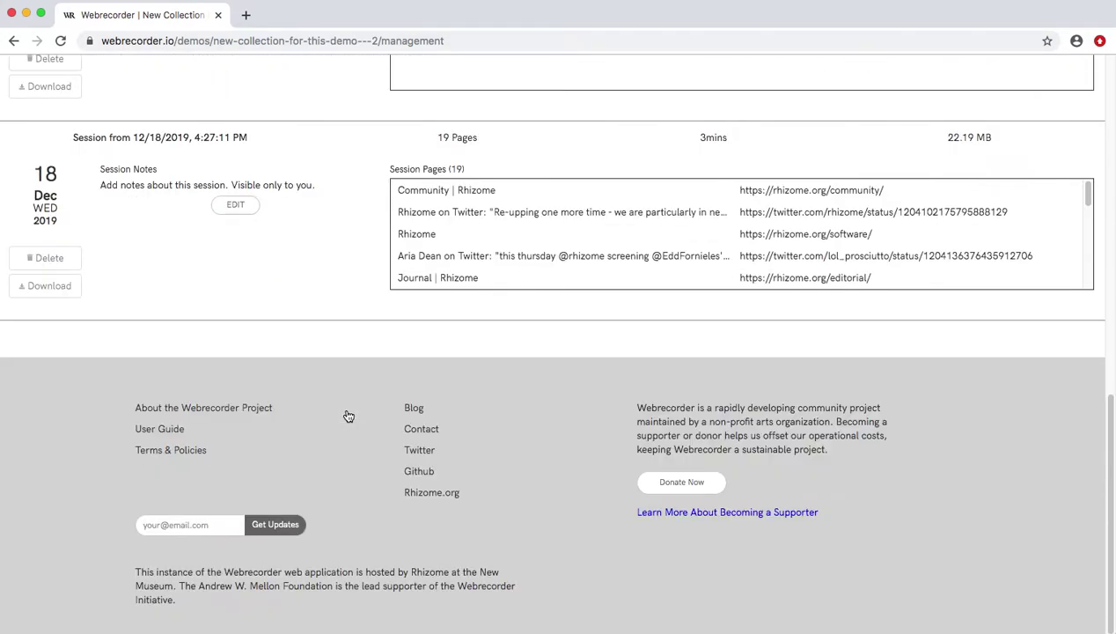
scroll(347, 414, up, 1)
scroll(348, 413, up, 2)
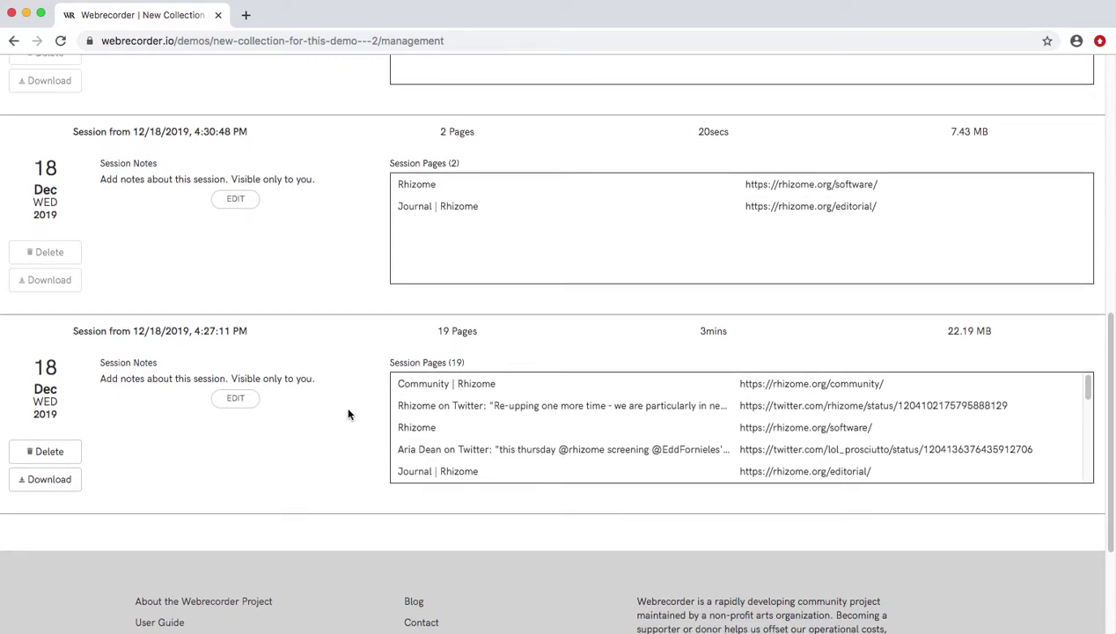
scroll(348, 414, up, 3)
scroll(347, 414, up, 2)
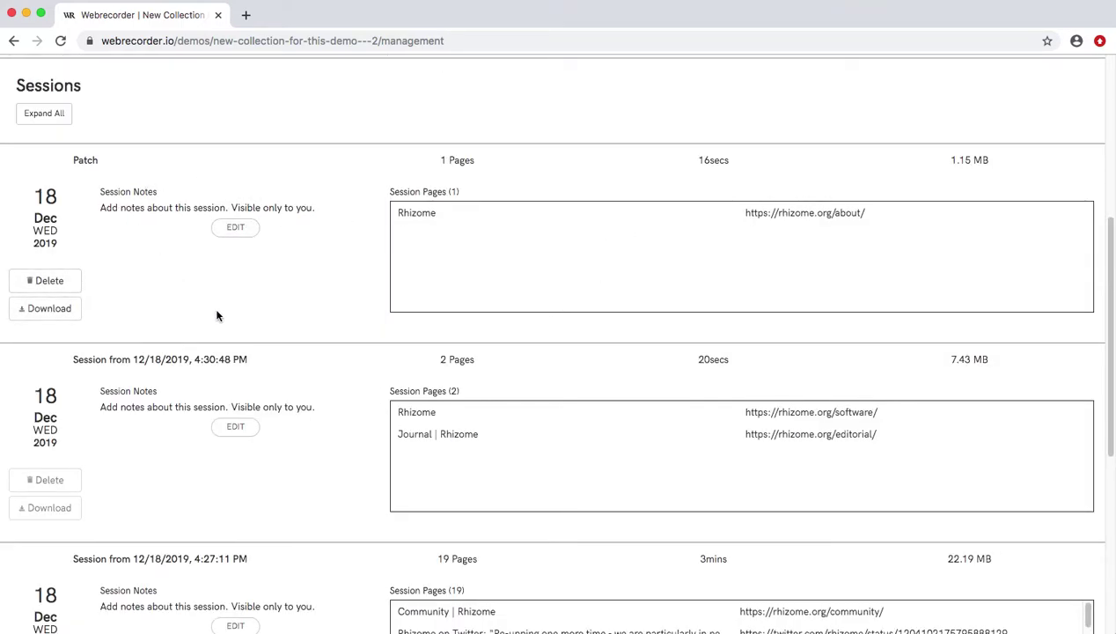
click(236, 228)
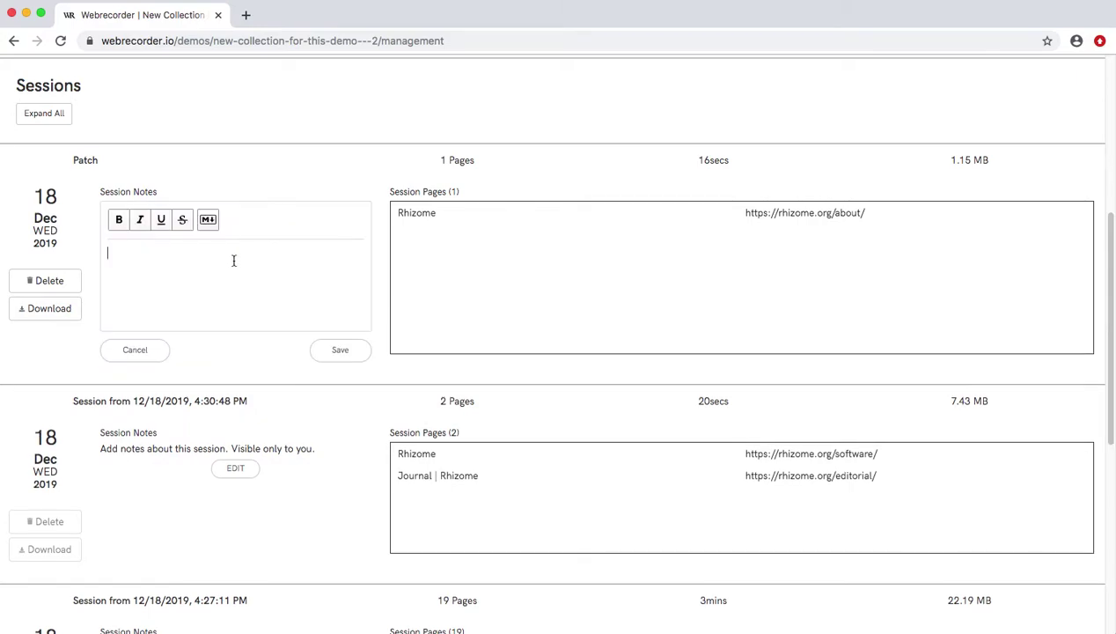
Type 'can see these alone' as the Patch session note, correct the typos, and save it.
text(can see these alone)
click(345, 353)
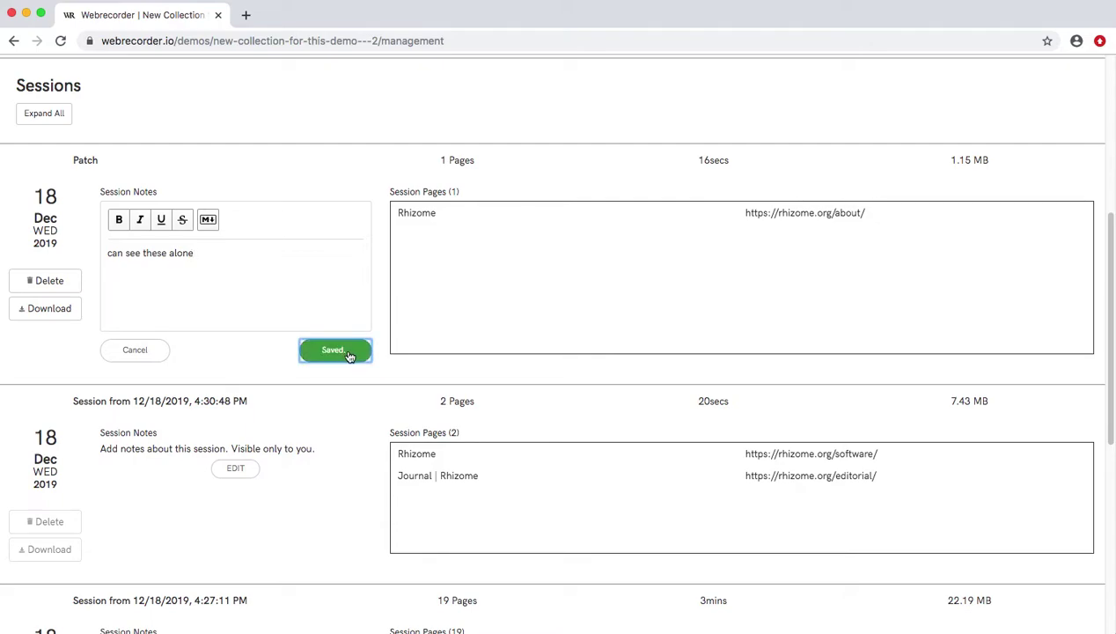
scroll(312, 358, down, 5)
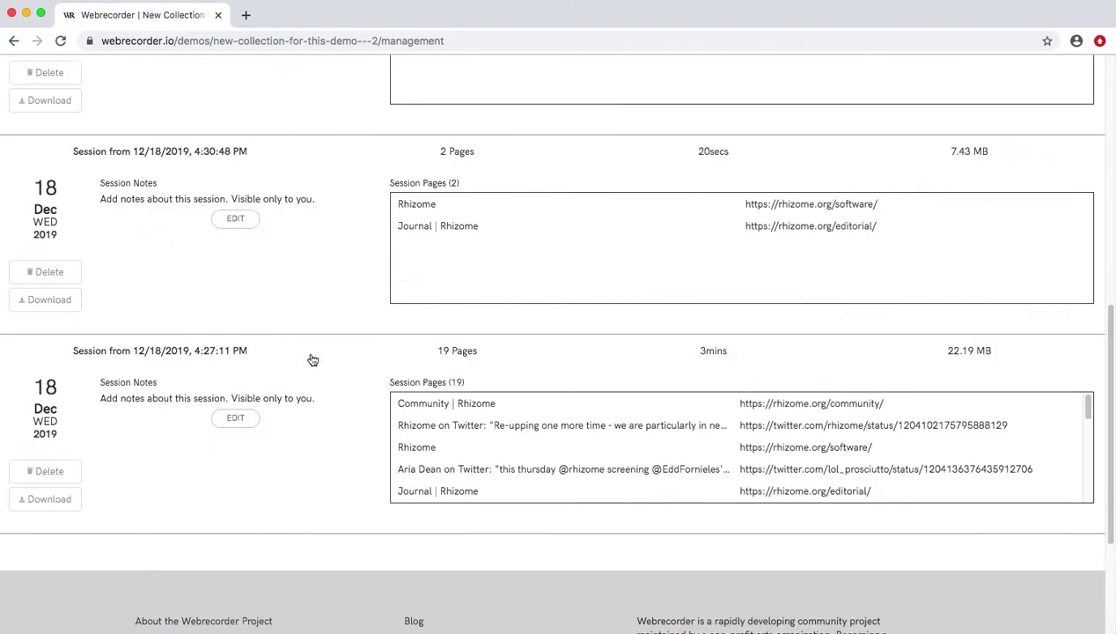
scroll(311, 356, up, 4)
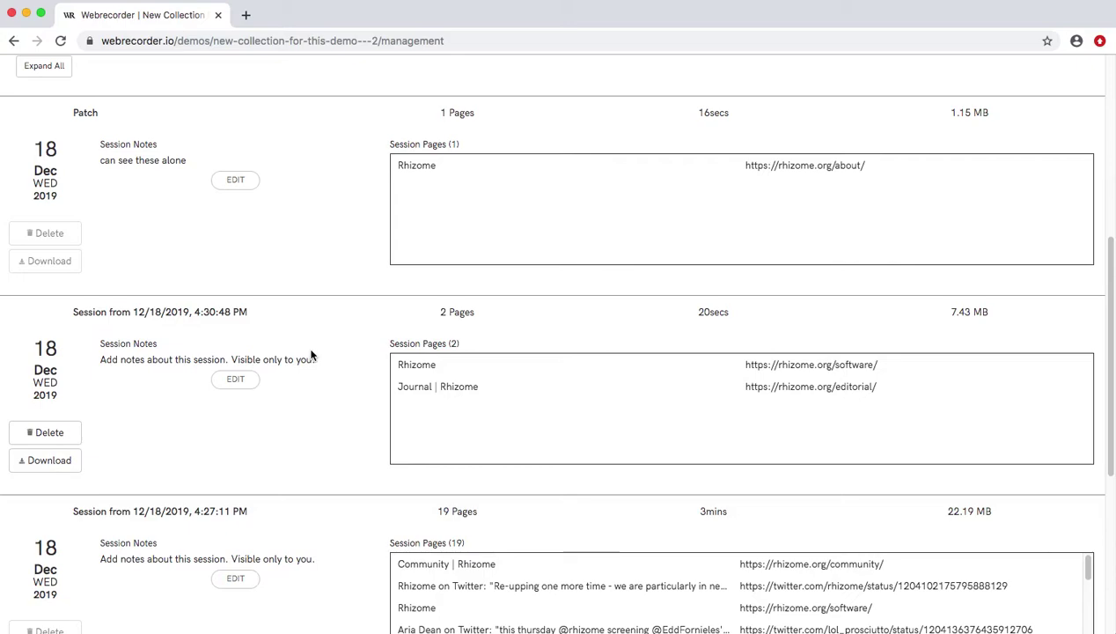
scroll(312, 355, up, 2)
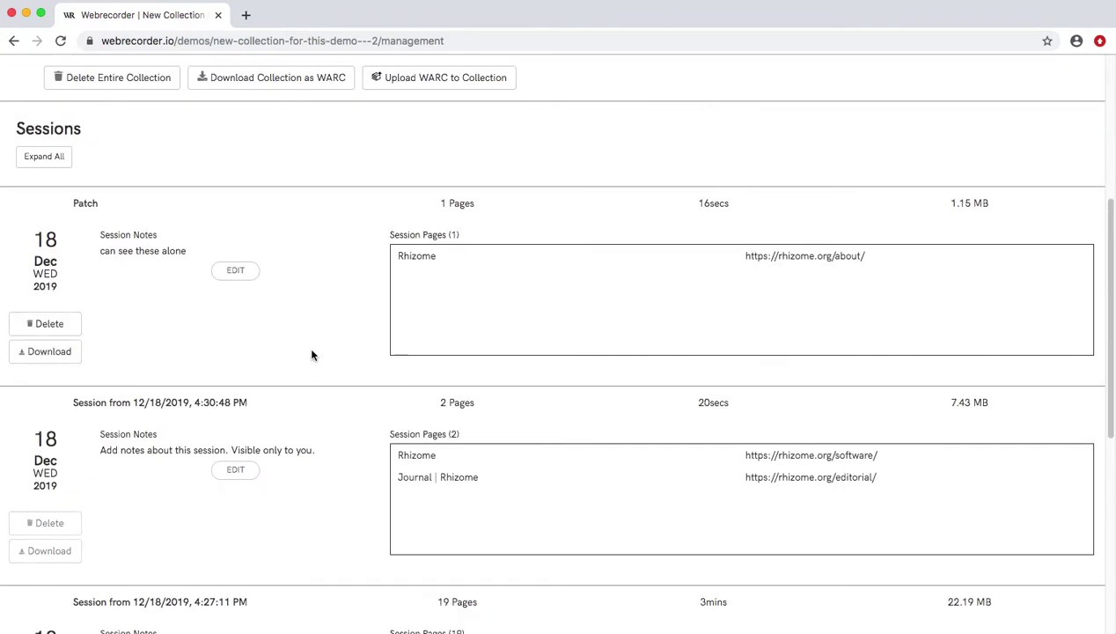
scroll(312, 356, down, 1)
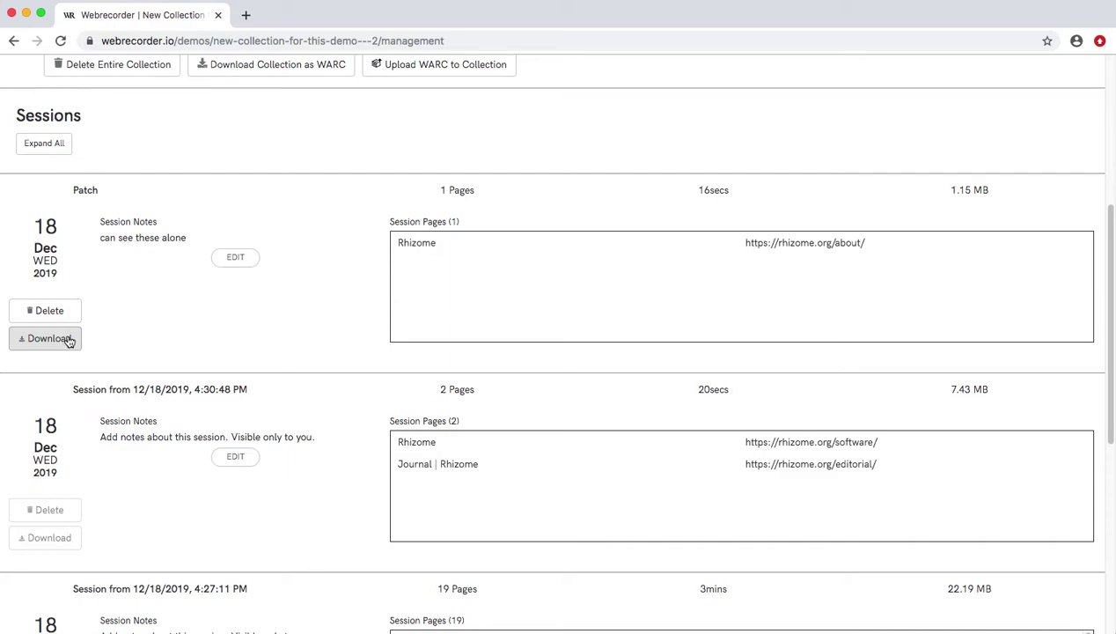
scroll(270, 449, down, 5)
scroll(268, 447, up, 3)
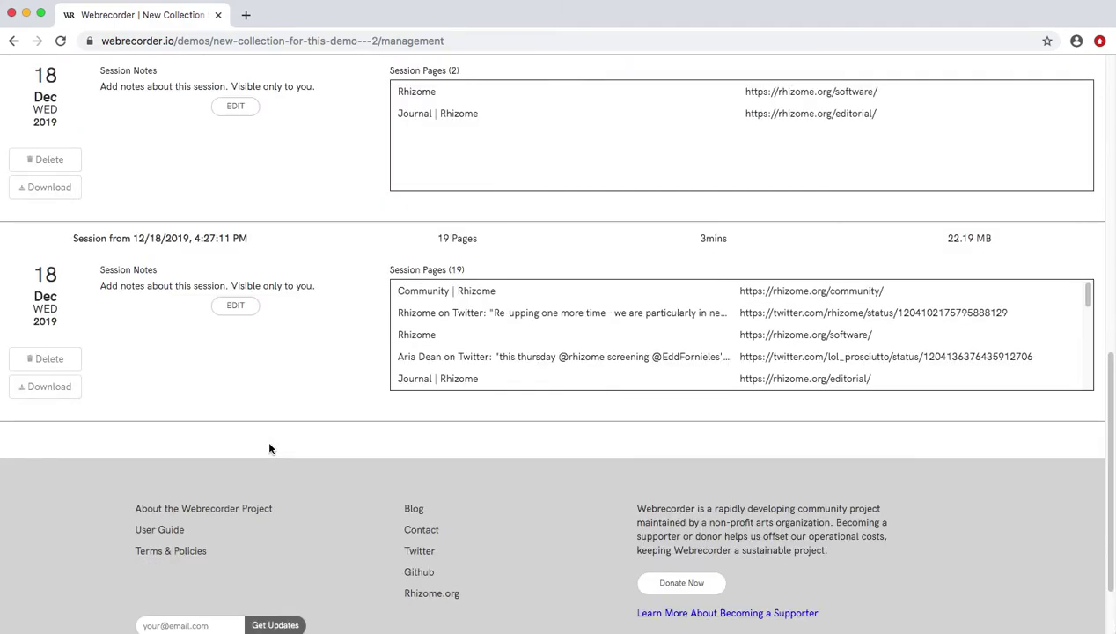
scroll(386, 342, up, 2)
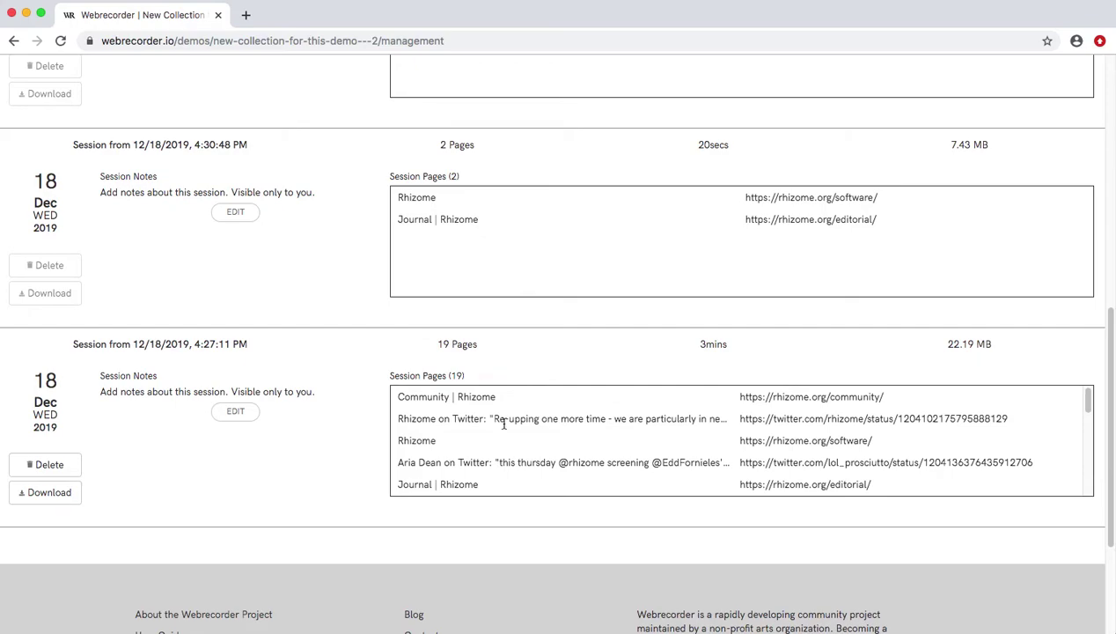
drag(1089, 397, 1060, 397)
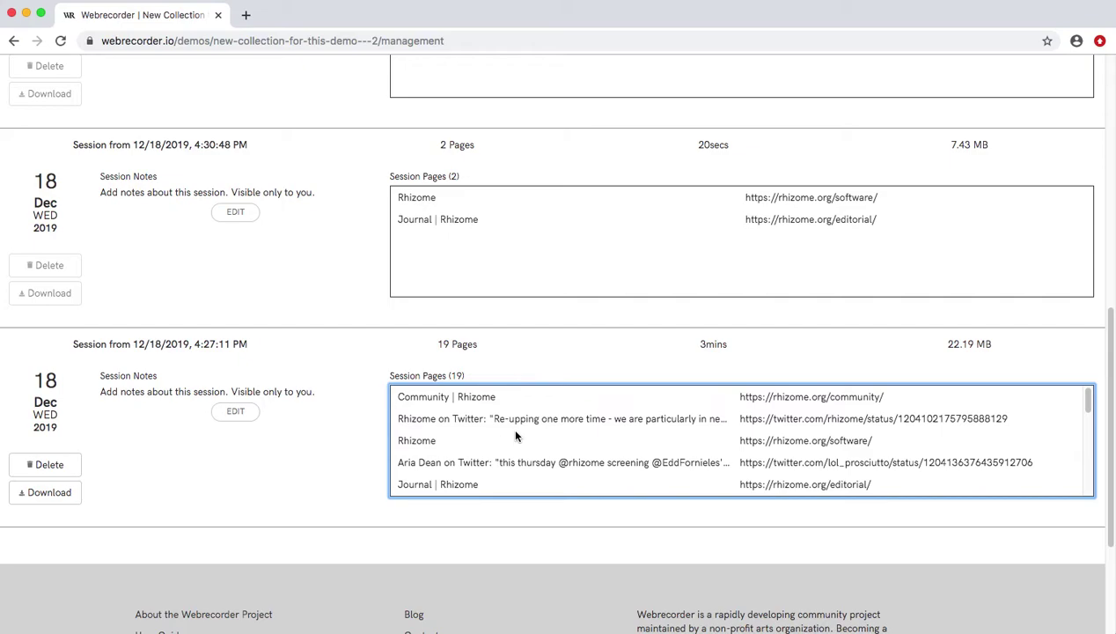
scroll(269, 466, up, 1)
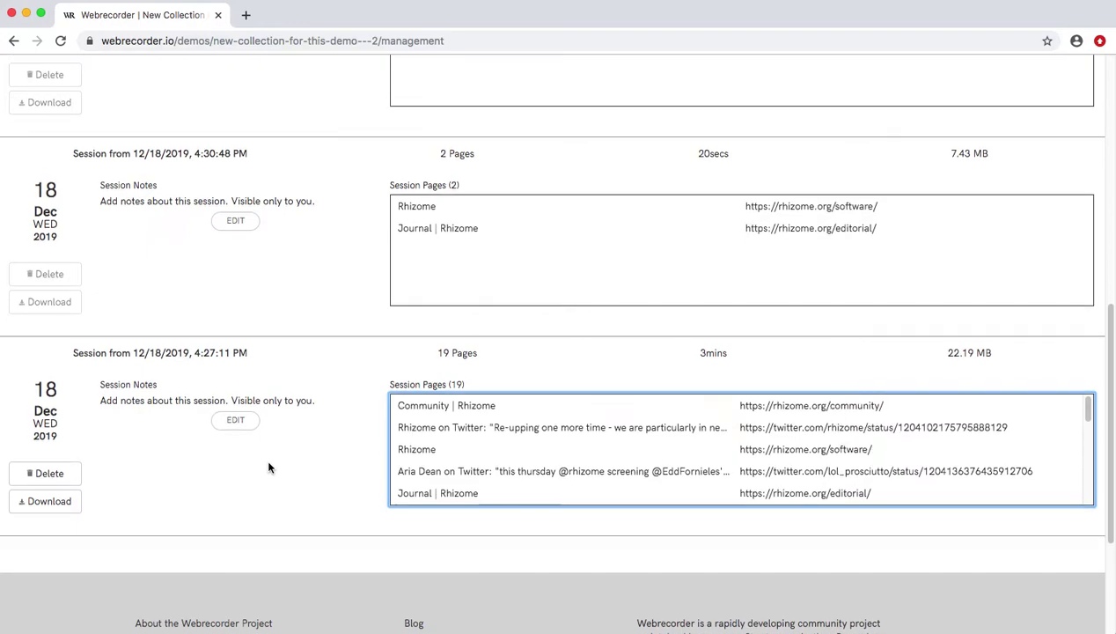
scroll(269, 467, up, 10)
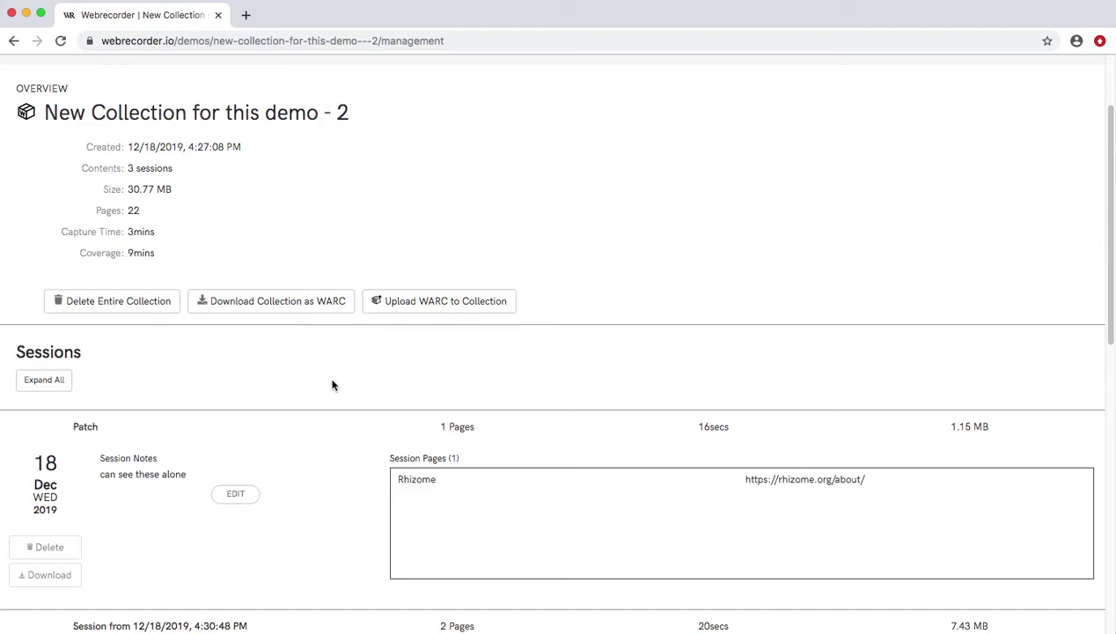
click(291, 304)
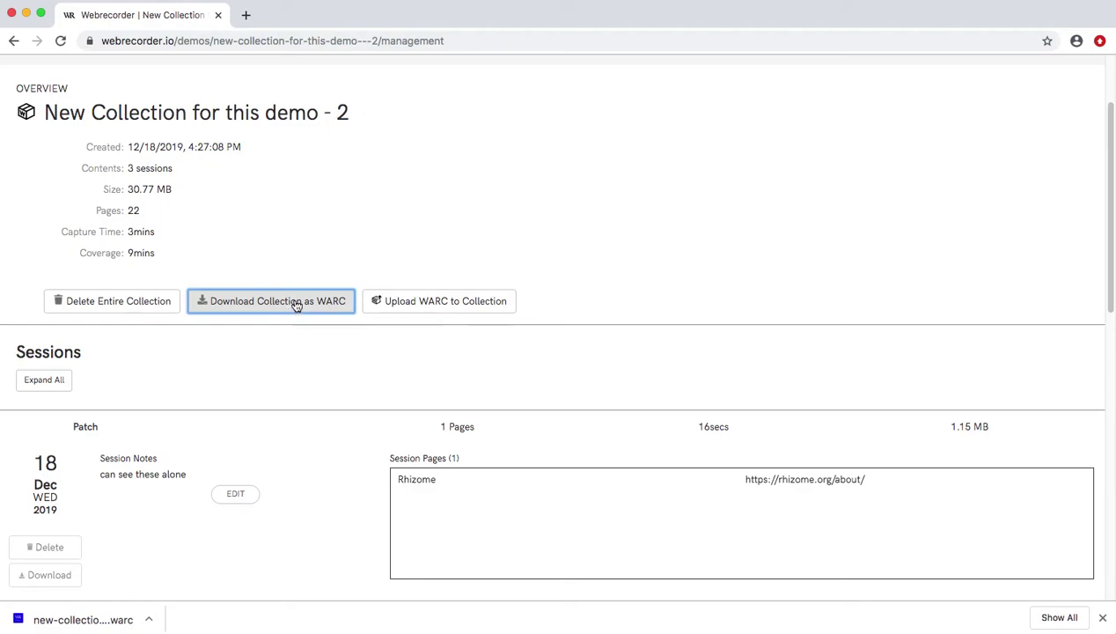
Bring up the Upload WARC to Collection dialog and dismiss it without uploading anything.
click(424, 304)
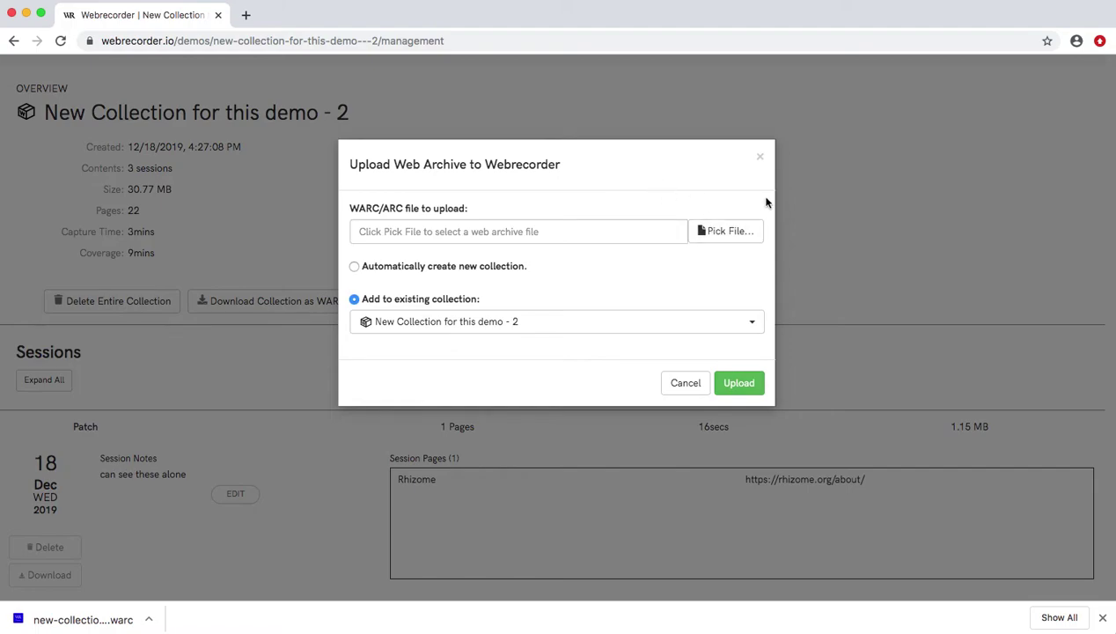
click(760, 155)
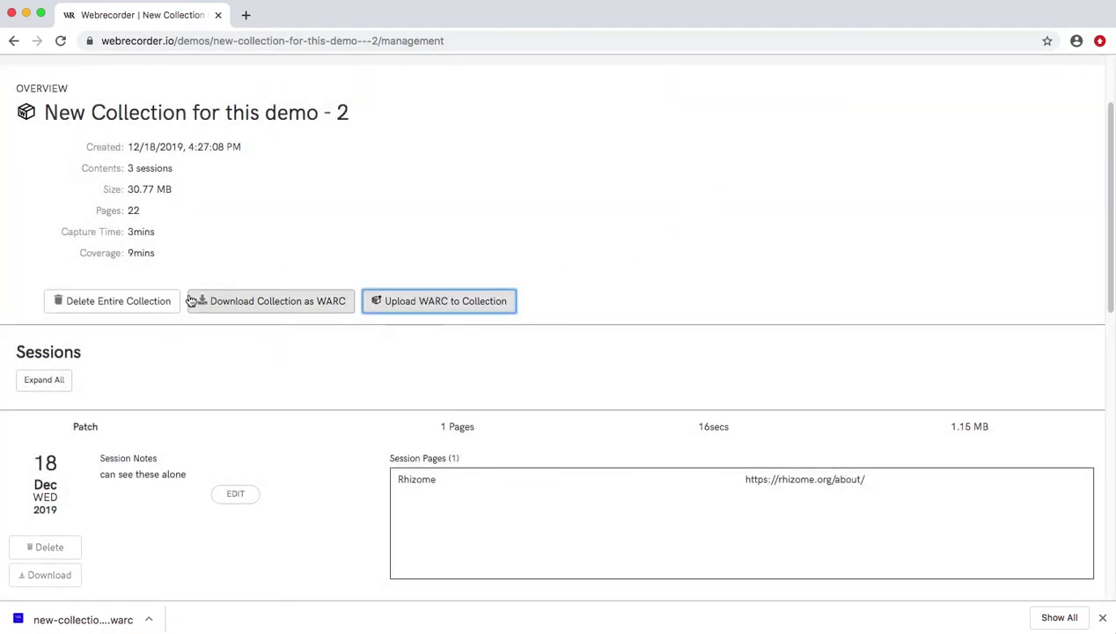
click(134, 310)
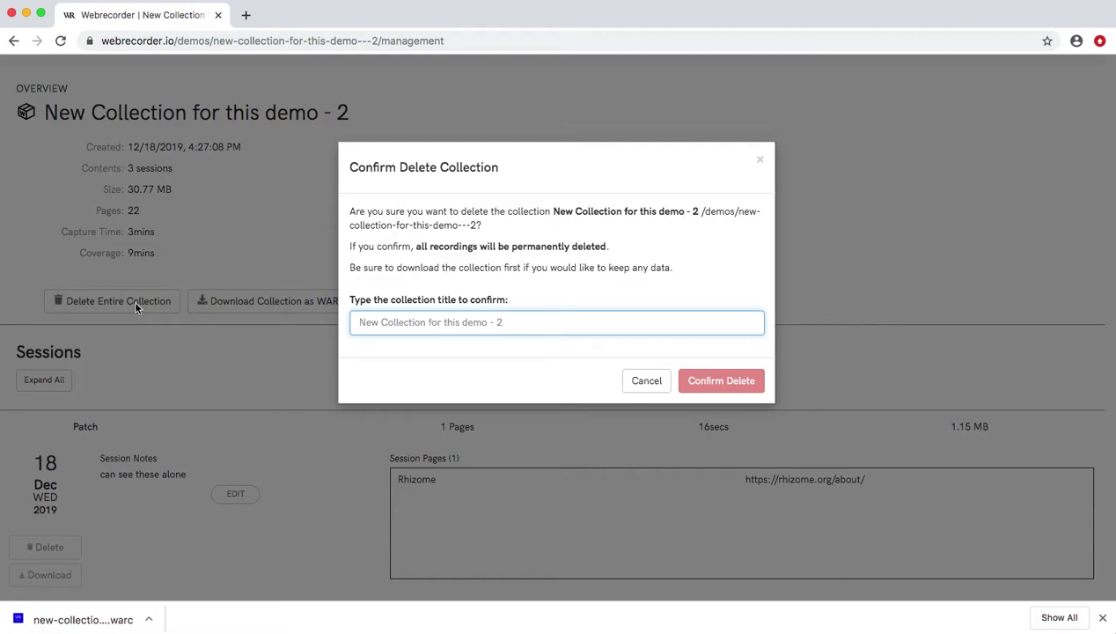
text(New)
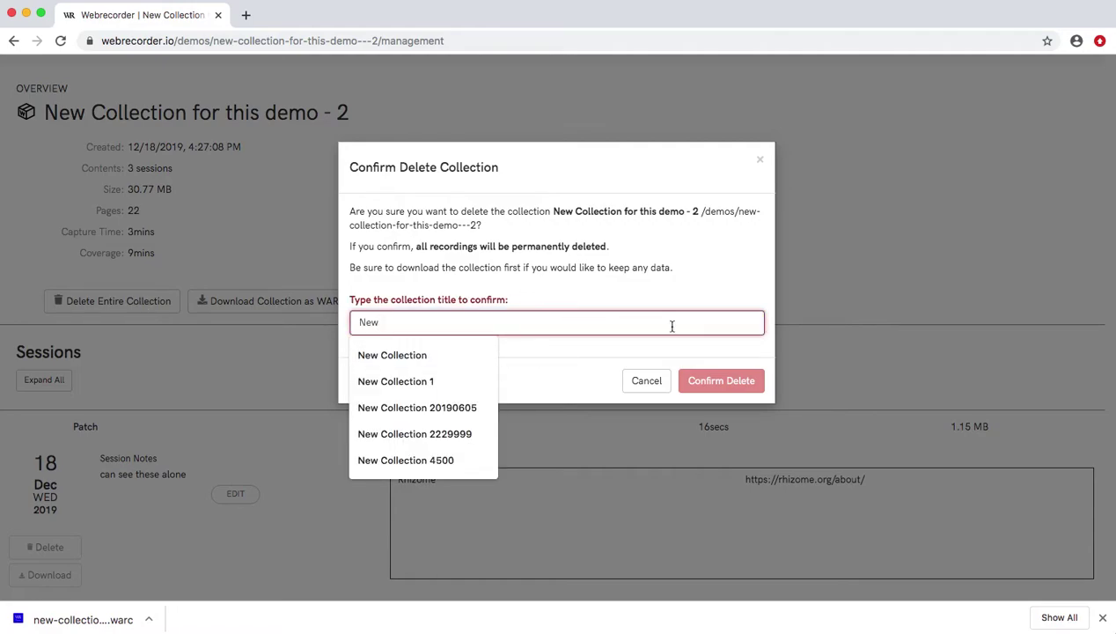
click(651, 380)
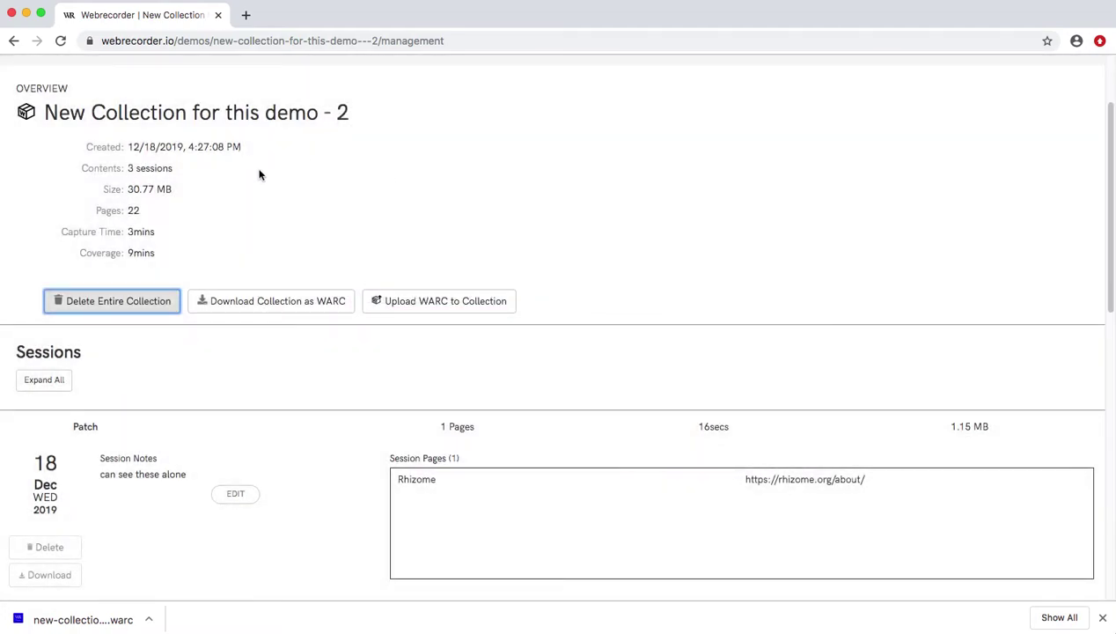
scroll(259, 174, up, 3)
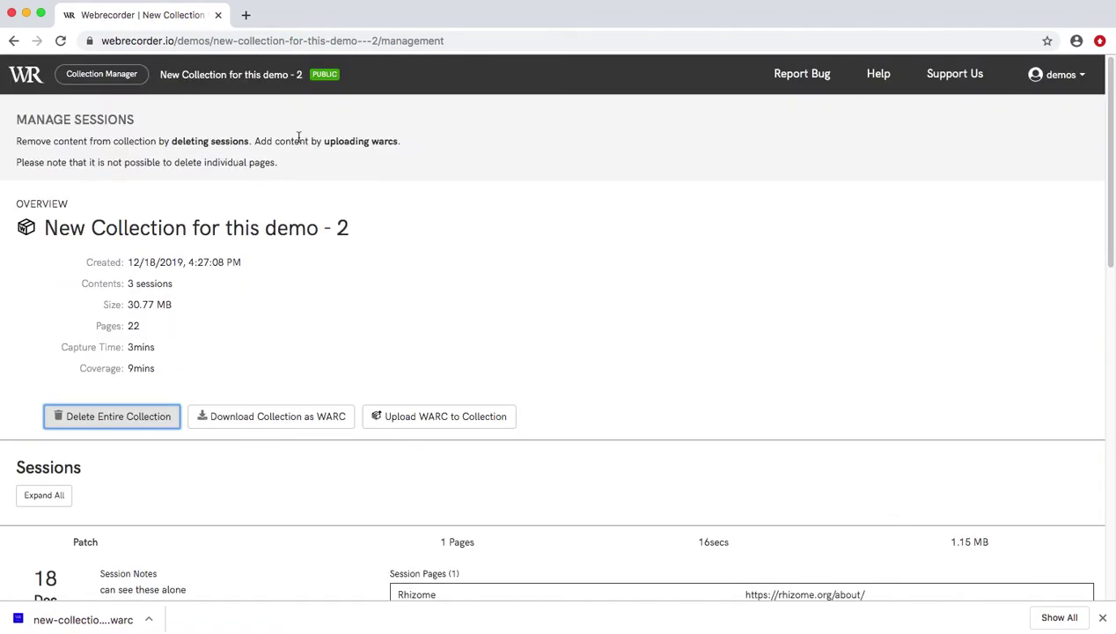
From Collection Manager, open the Webrecorder User Guide via the ... Help menu, skim it, then go back to the collection tab.
click(101, 73)
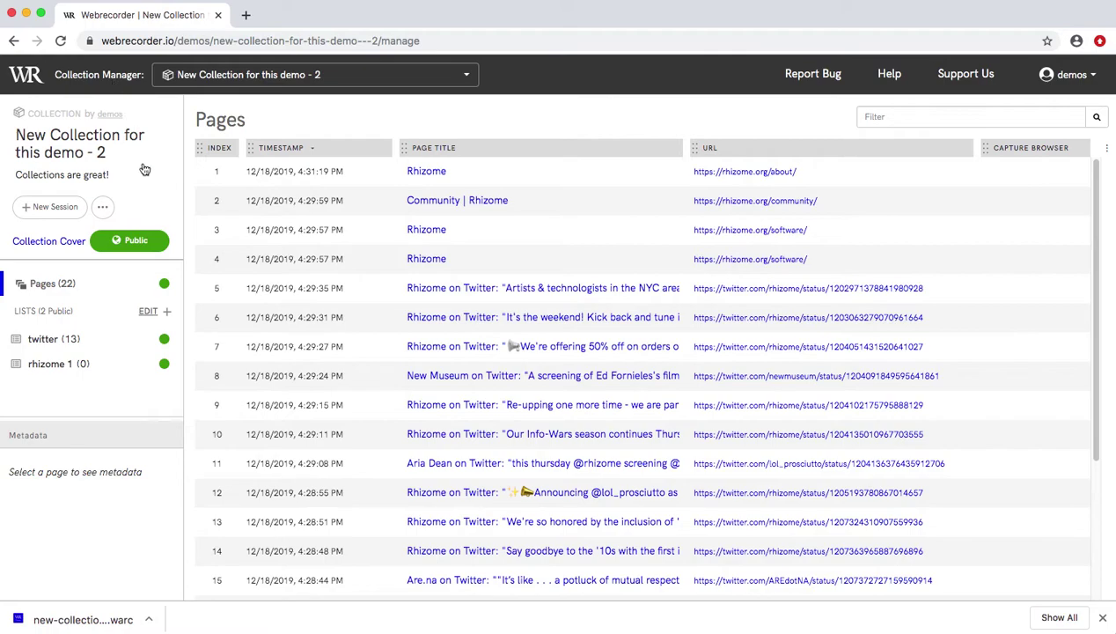
click(102, 207)
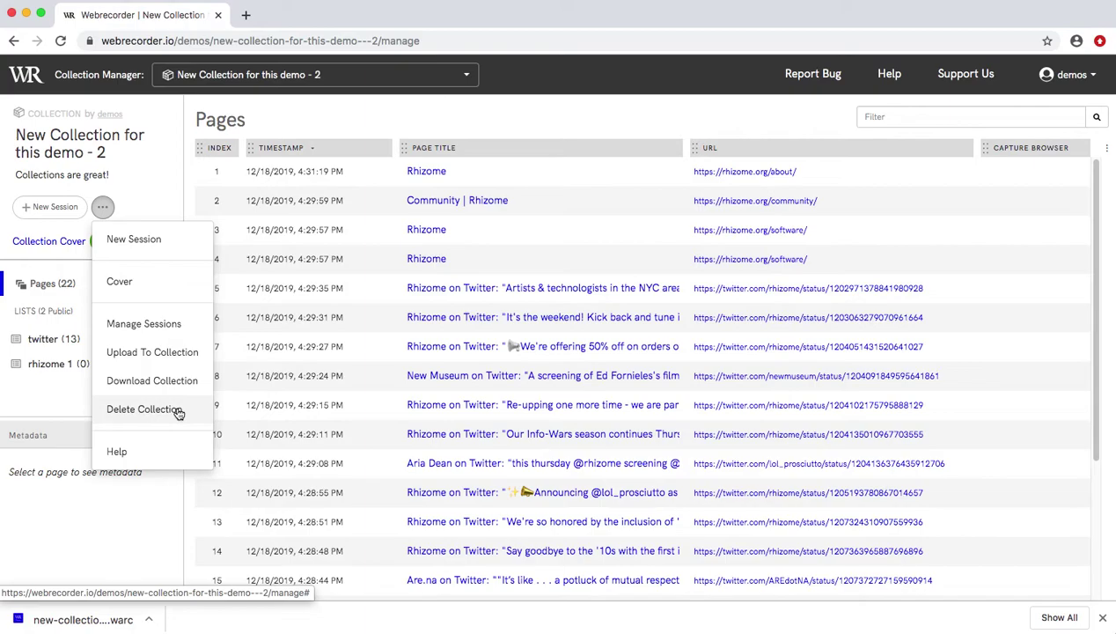
click(141, 453)
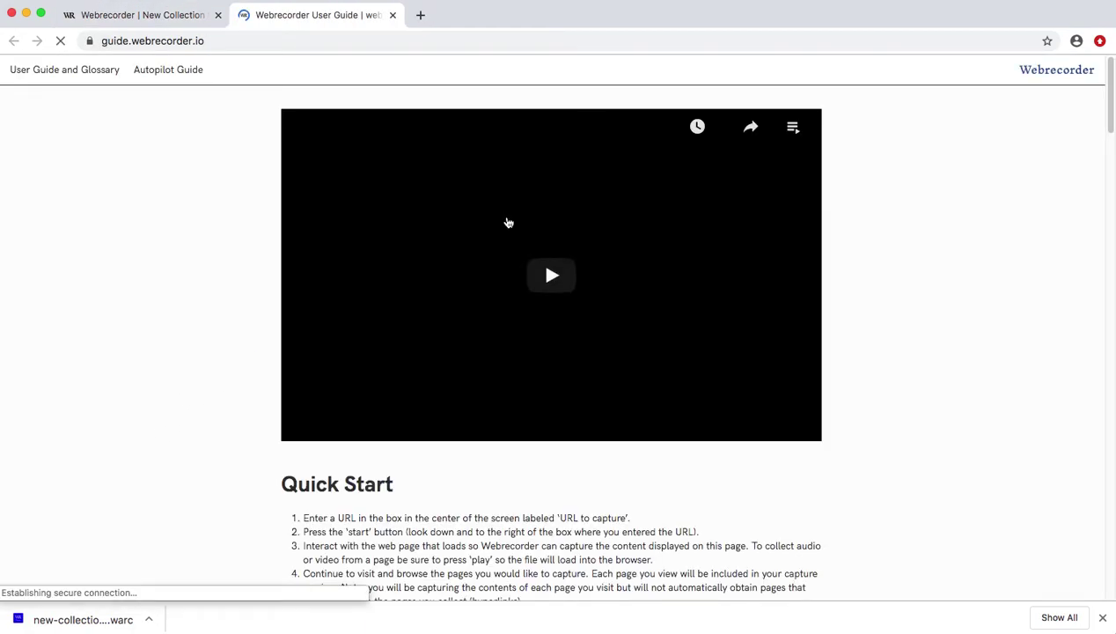
scroll(506, 218, down, 15)
scroll(508, 220, up, 4)
scroll(508, 219, up, 11)
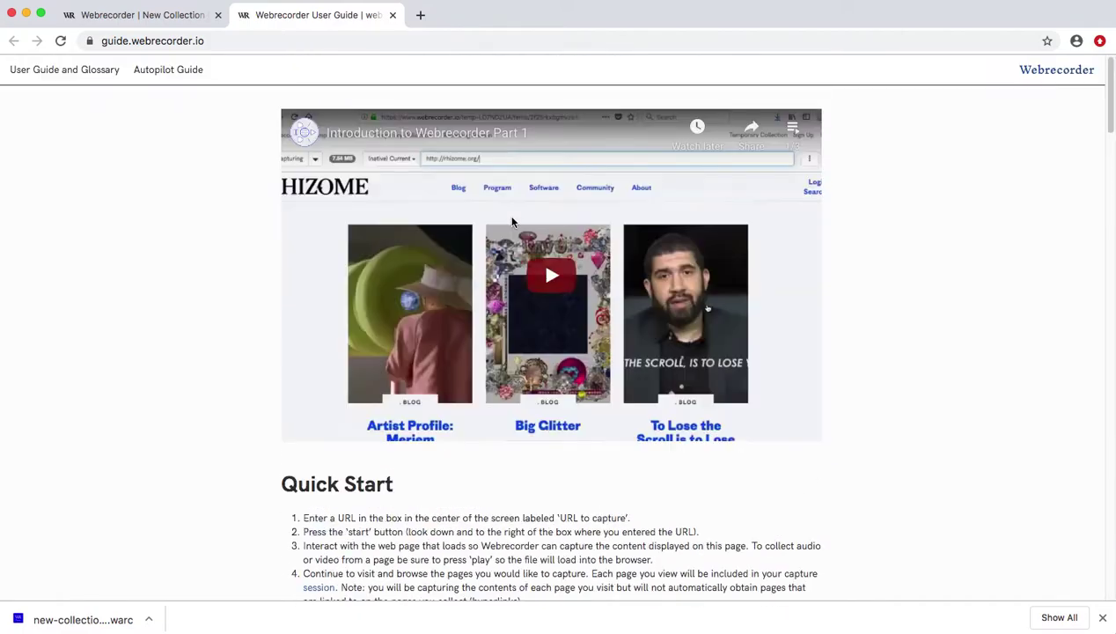
click(114, 18)
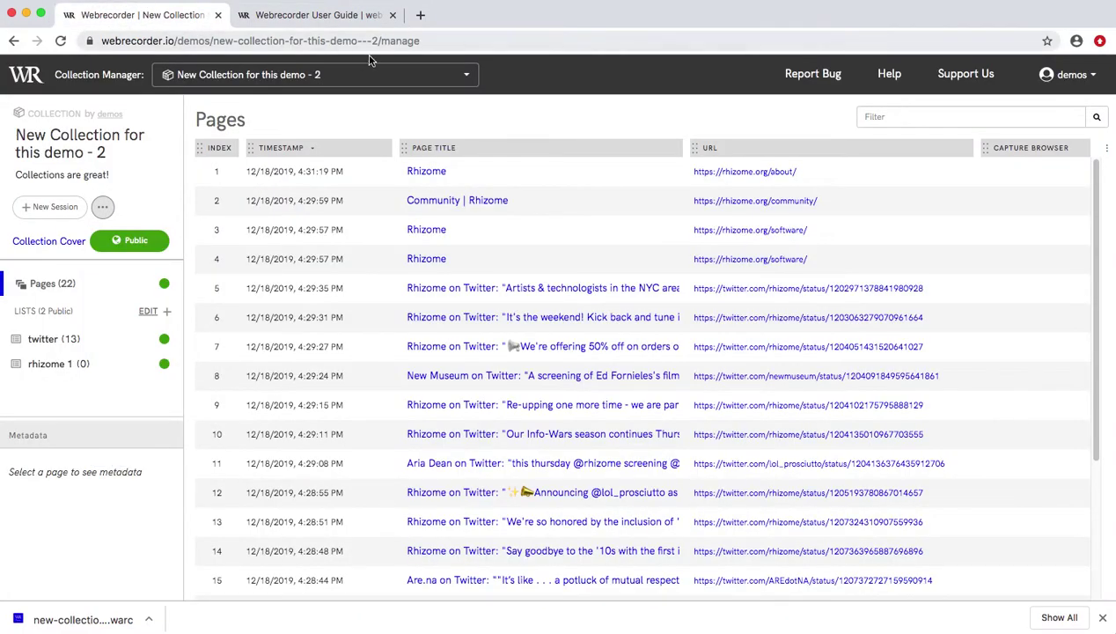
click(814, 76)
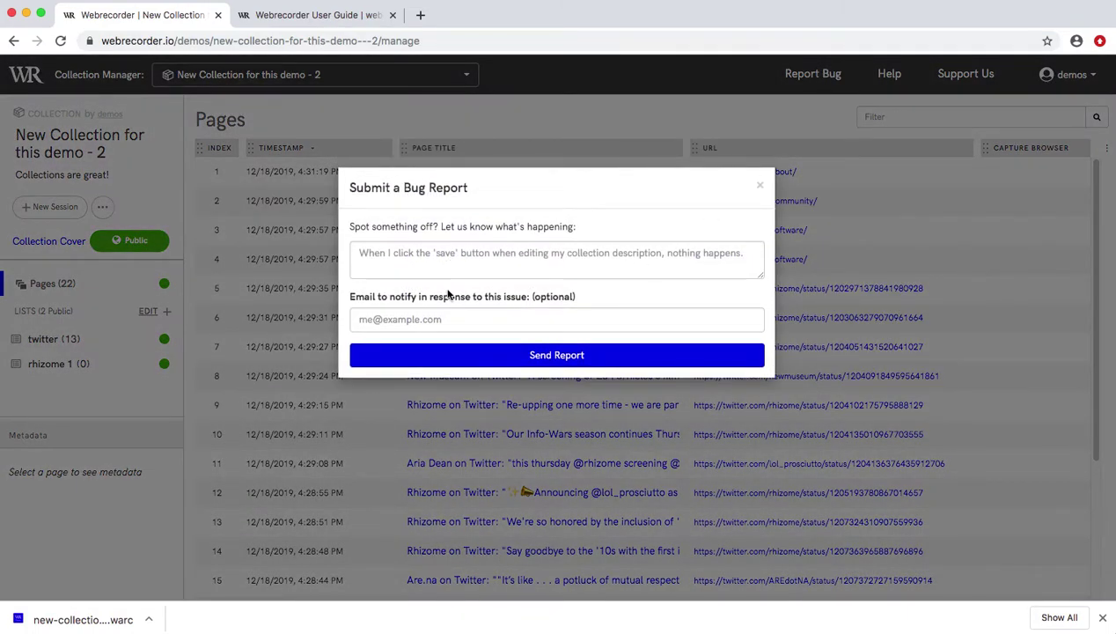
click(759, 185)
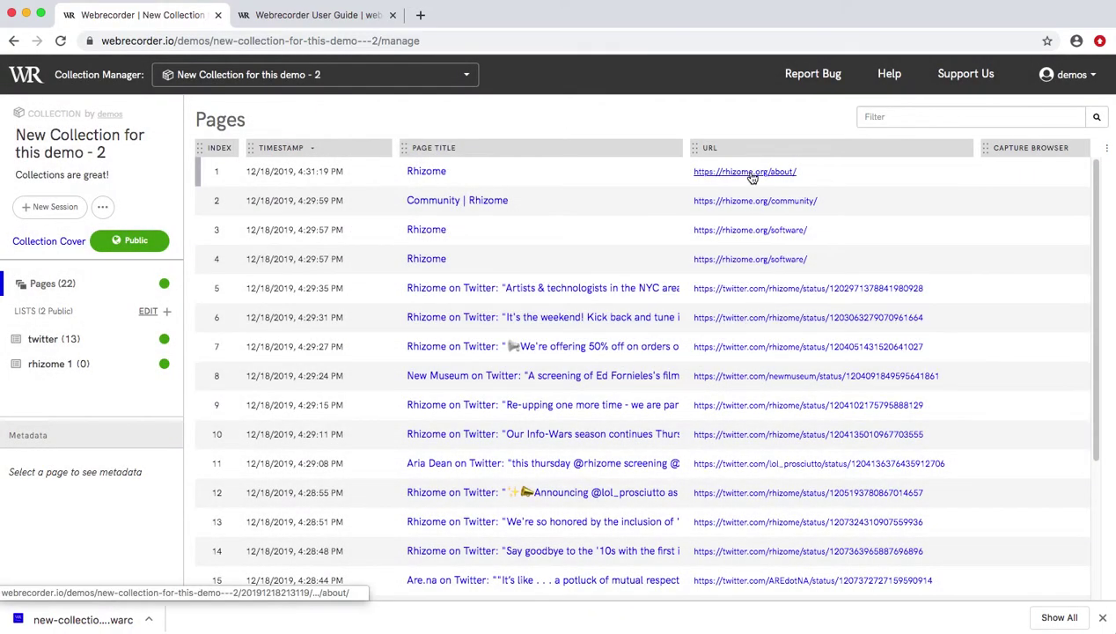
click(754, 202)
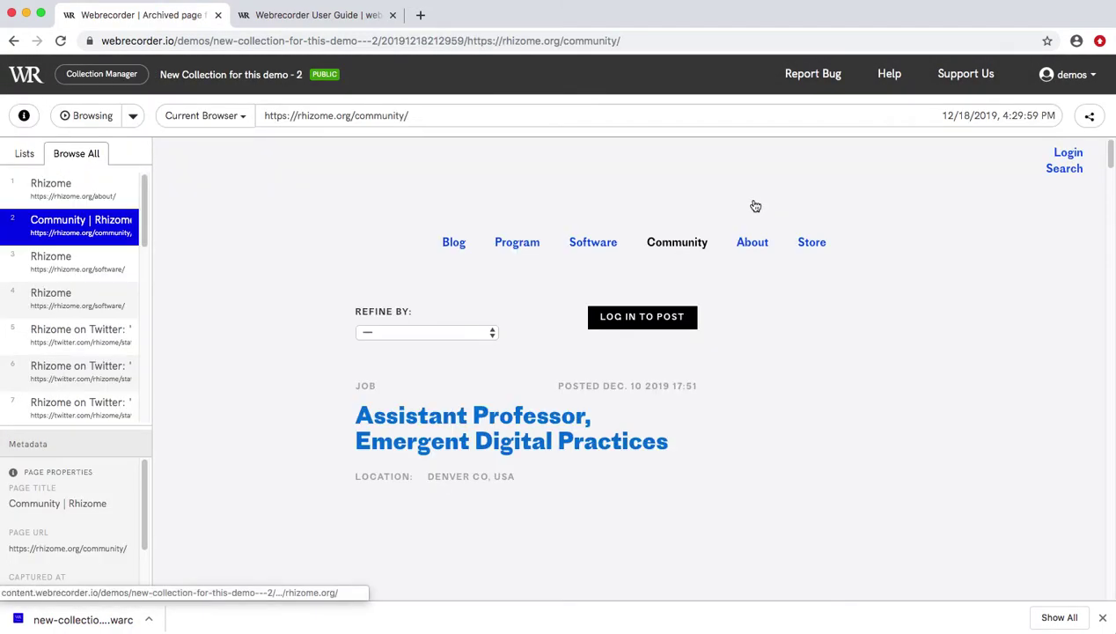
click(810, 74)
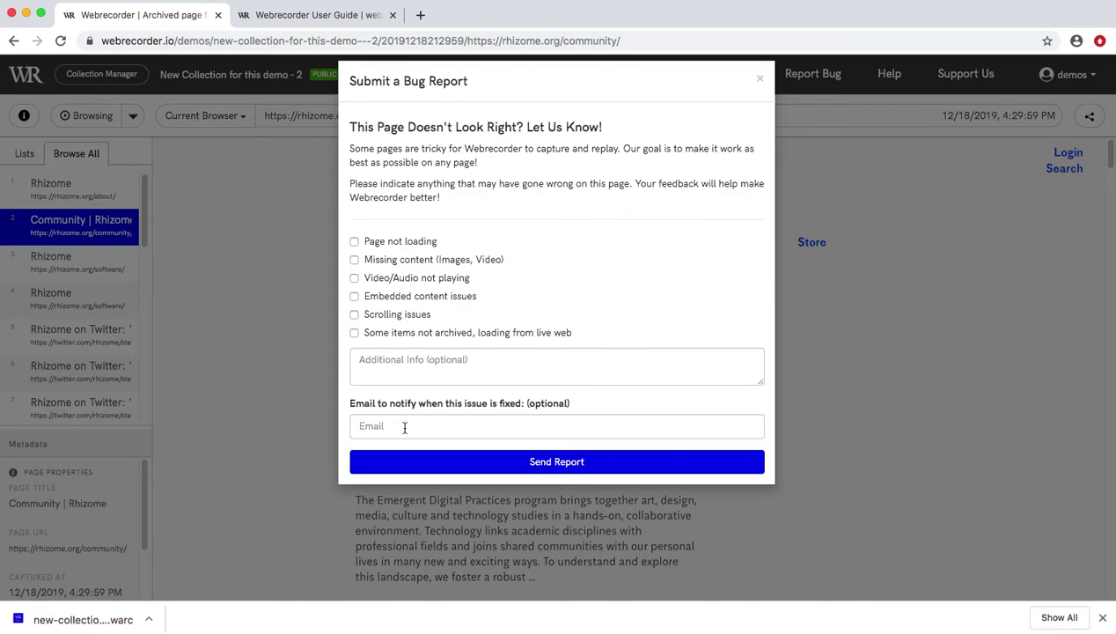
click(763, 81)
click(88, 112)
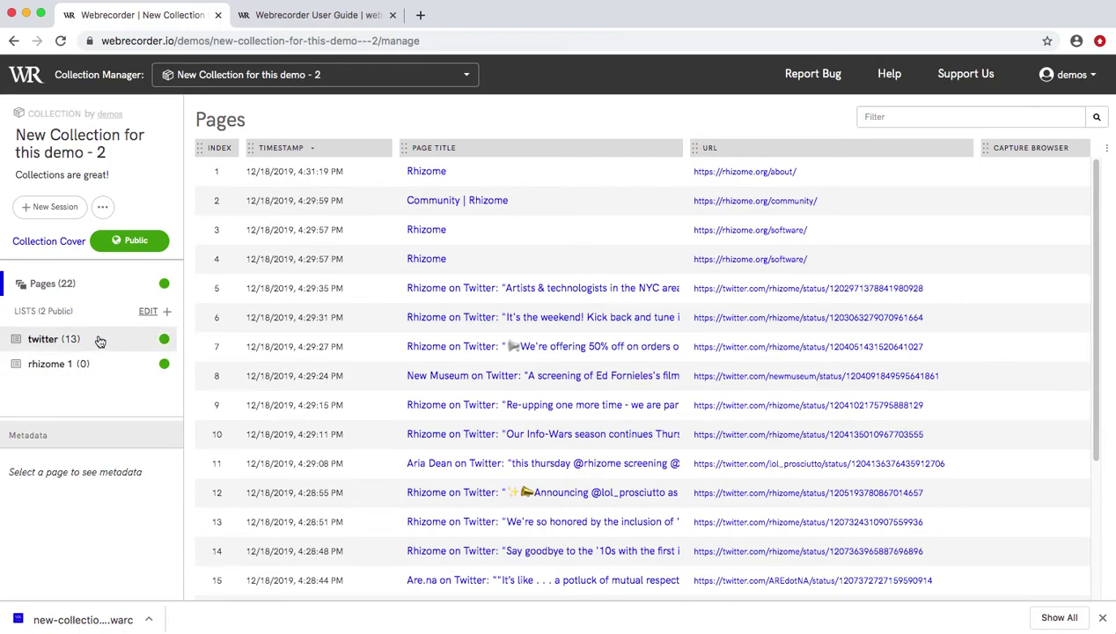
click(104, 208)
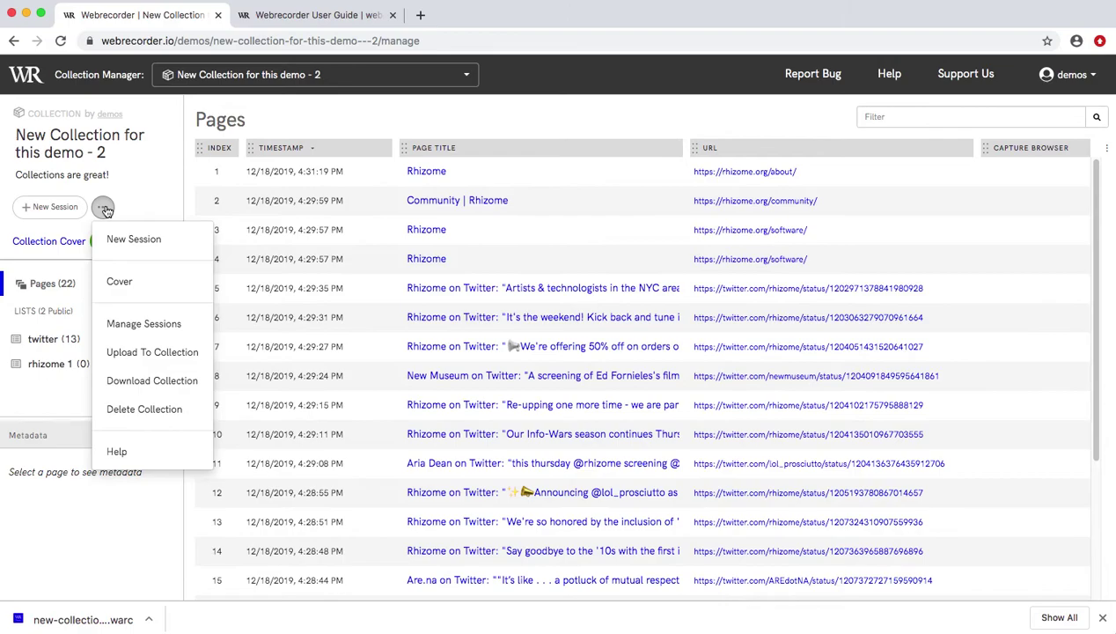
click(150, 176)
click(761, 130)
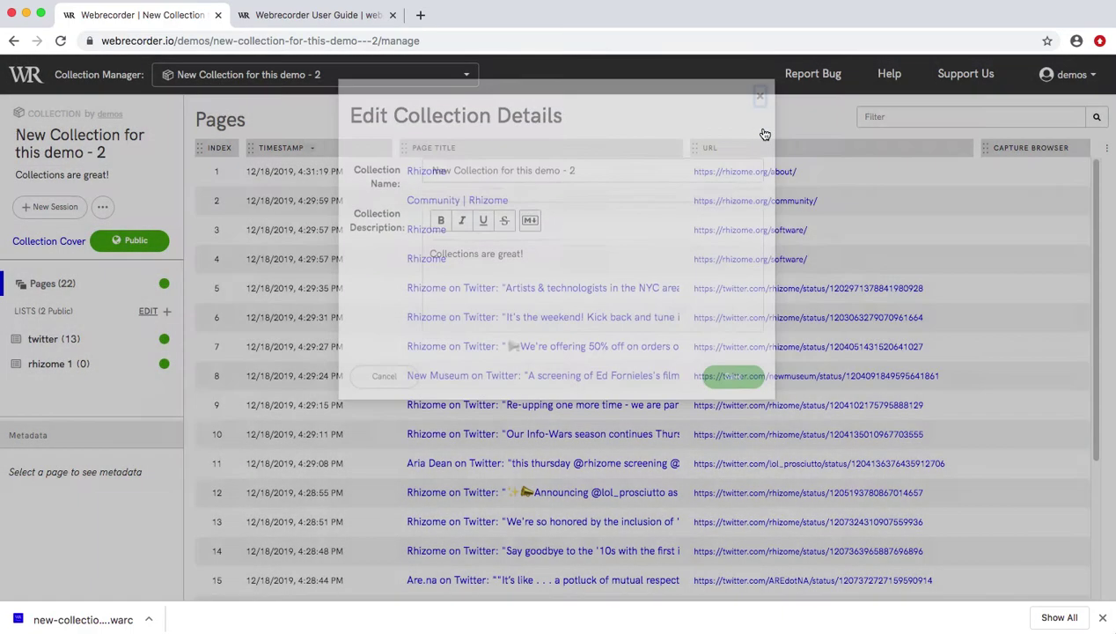